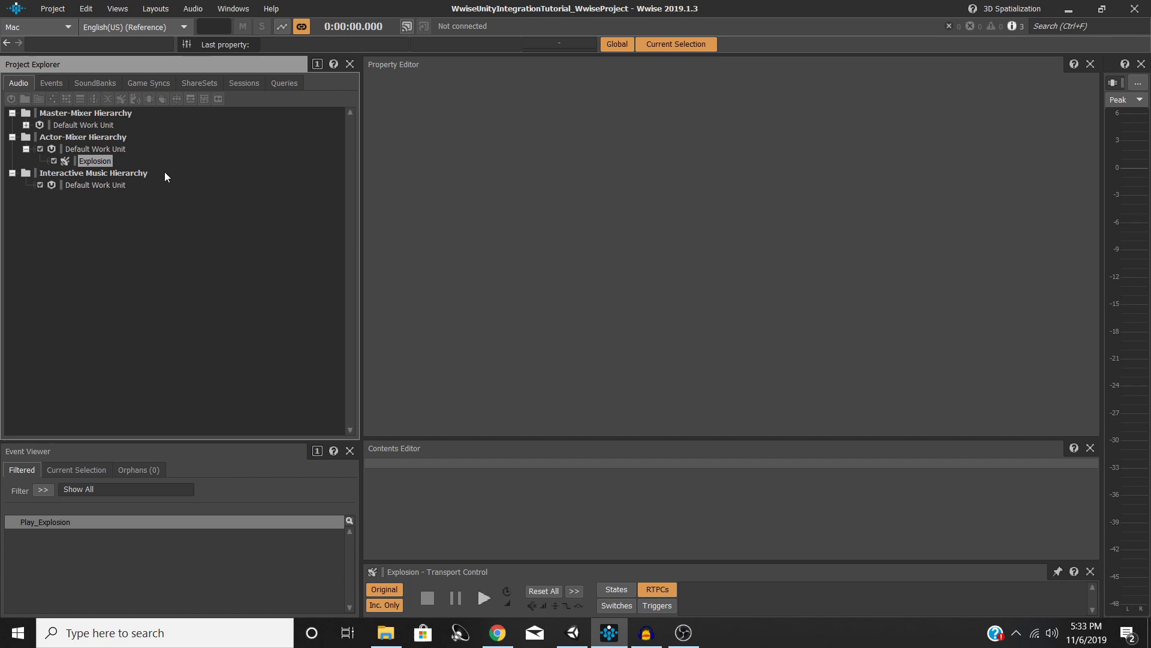
Create a new Sound SFX child under the Actor-Mixer Default Work Unit.
left_click(110, 149)
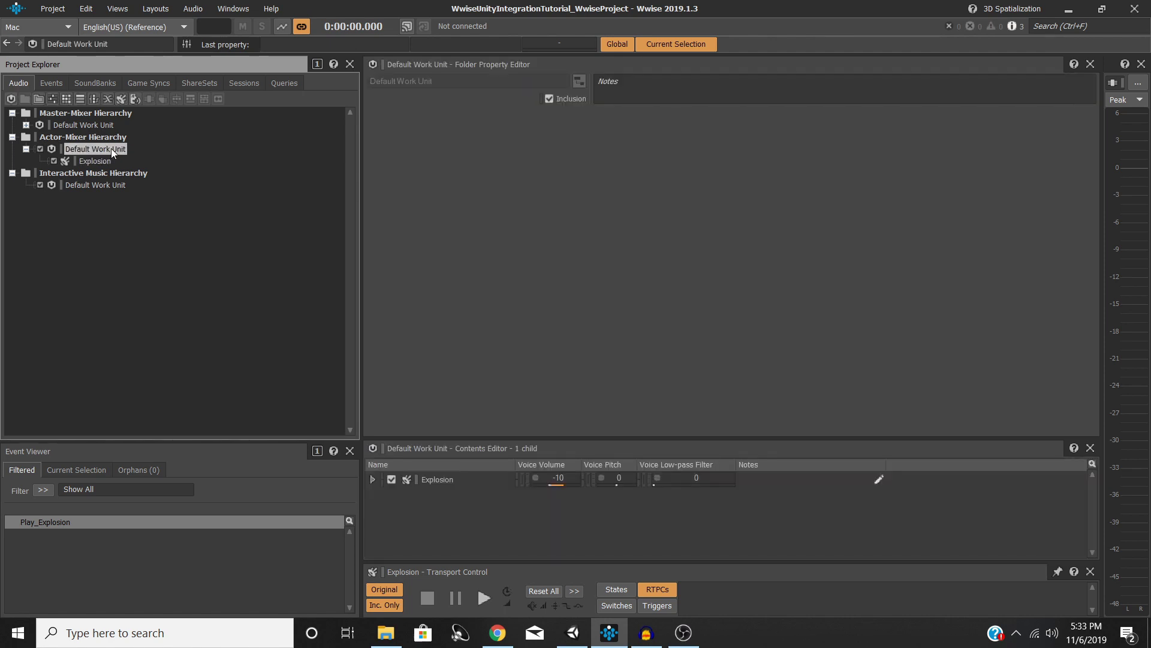
right_click(110, 149)
mouse_move(230, 157)
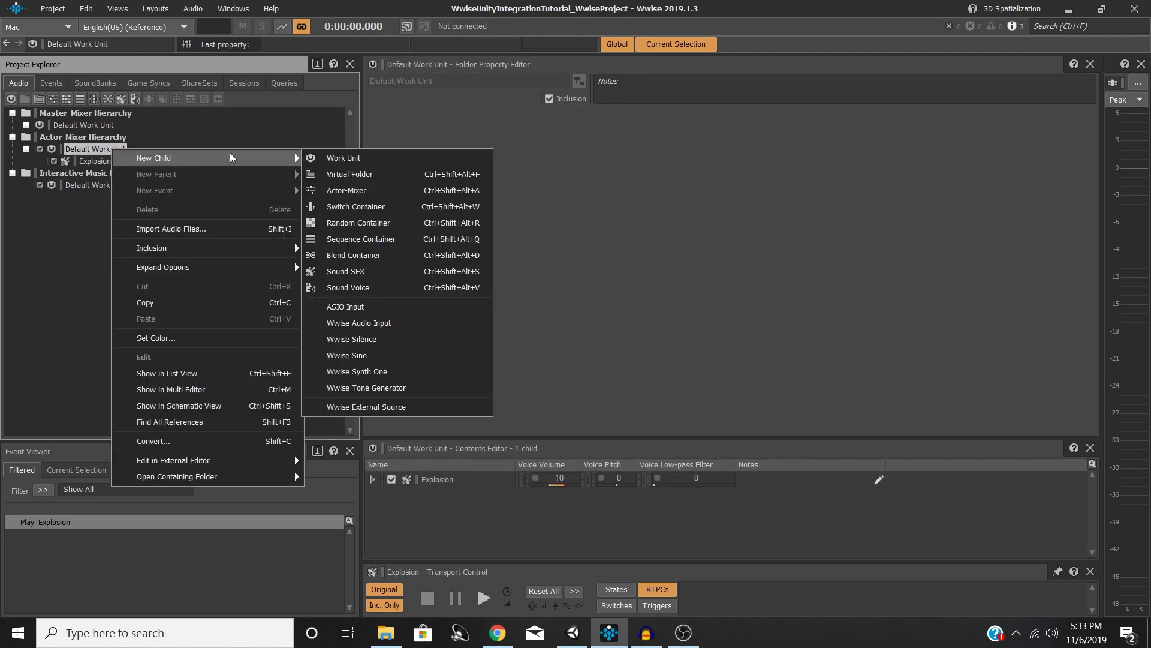
left_click(346, 271)
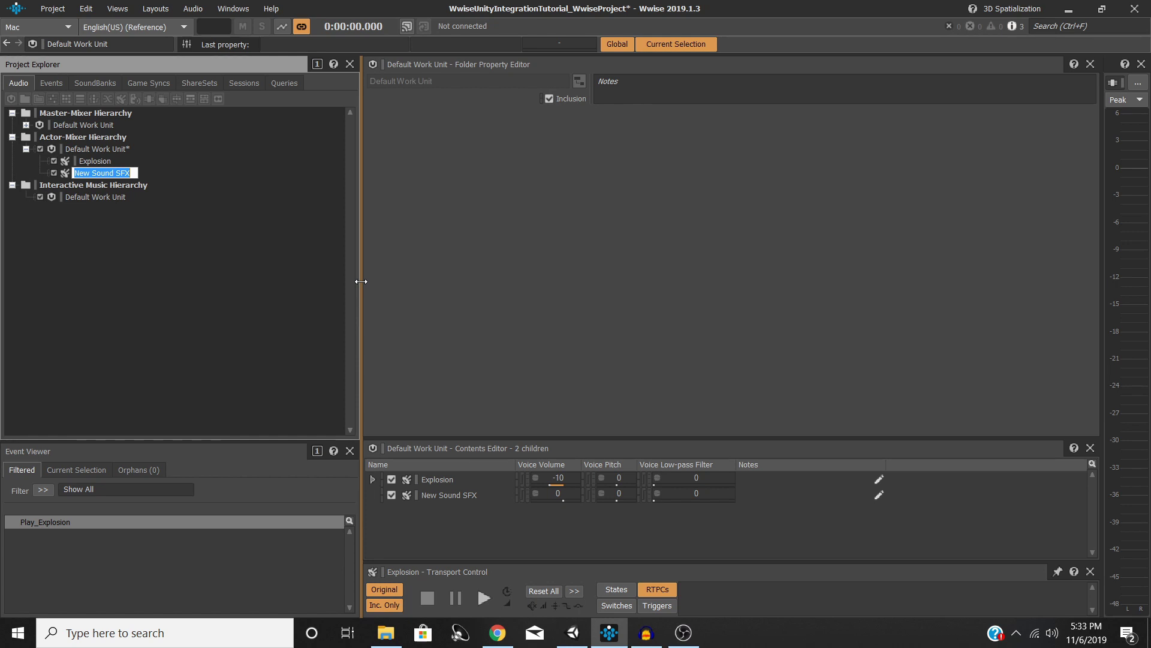
Name the sound Rain and import rain-window-01.wav from File Explorer as its source.
type("Rain")
key("Return")
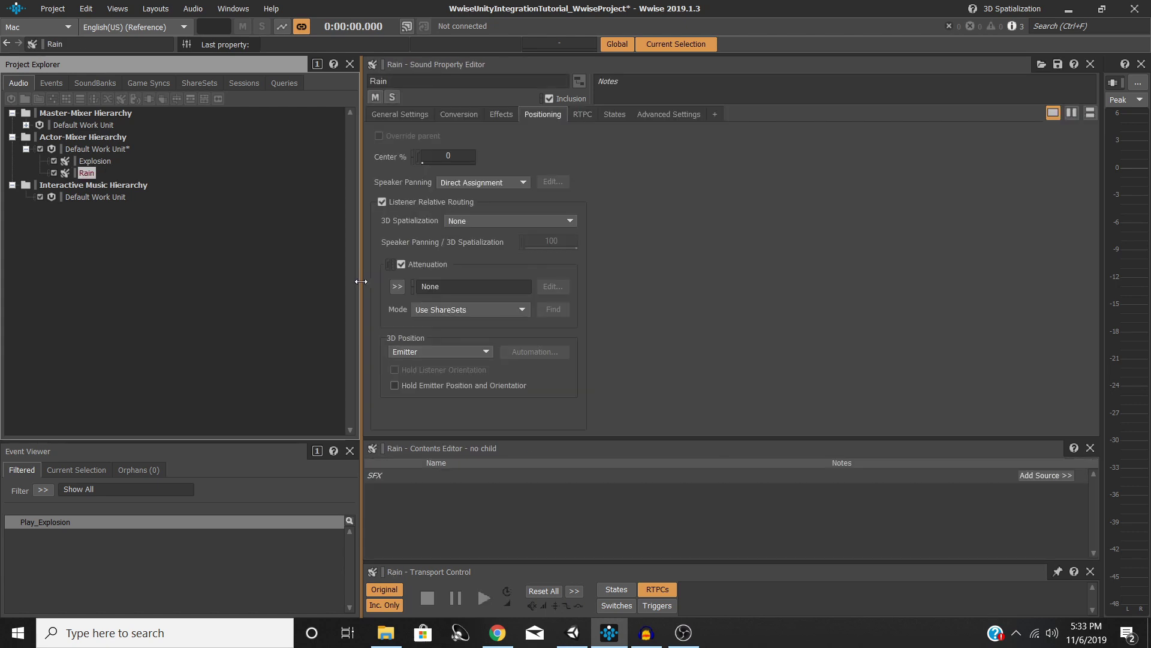
mouse_move(395, 644)
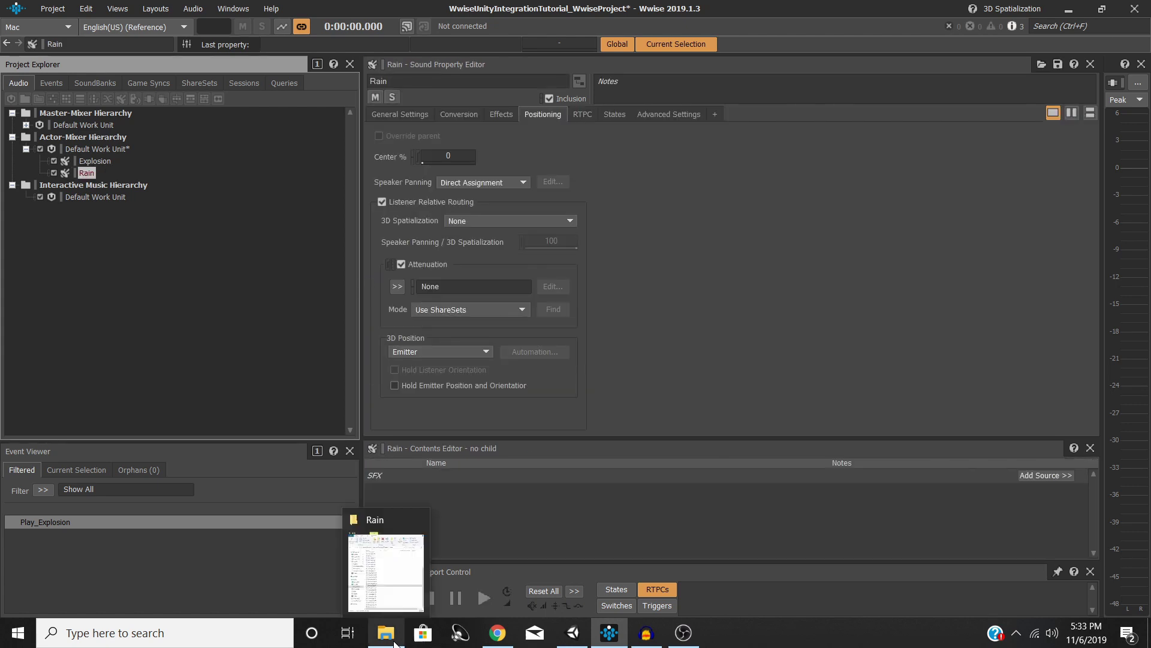
left_click(395, 579)
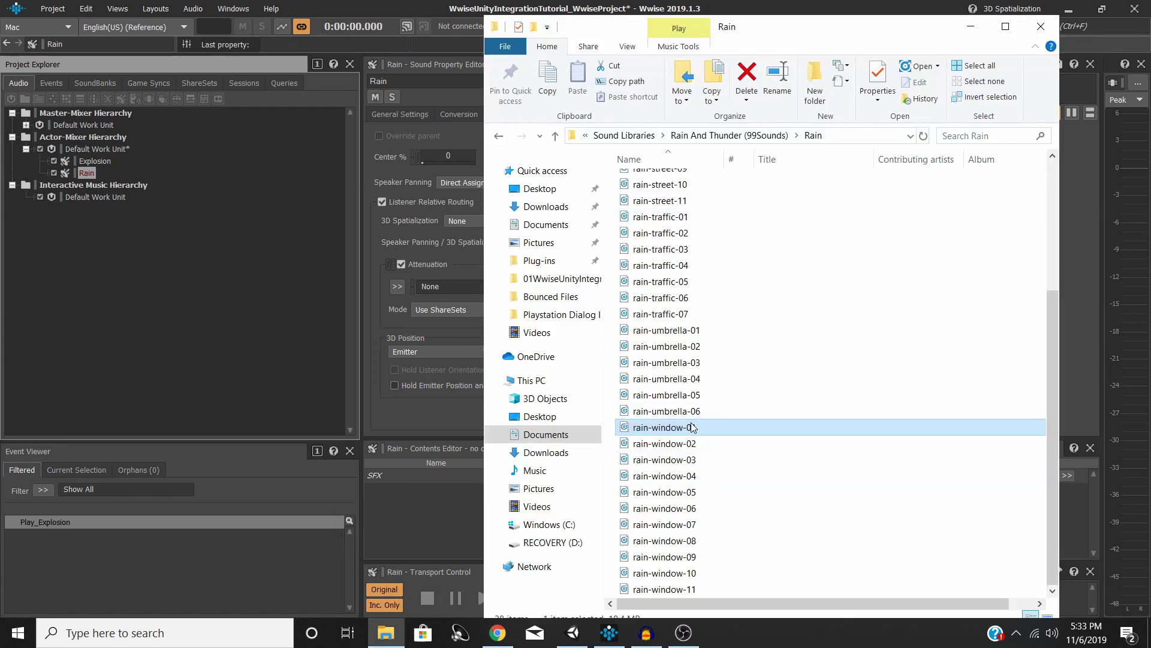
left_click_drag(691, 429, 86, 174)
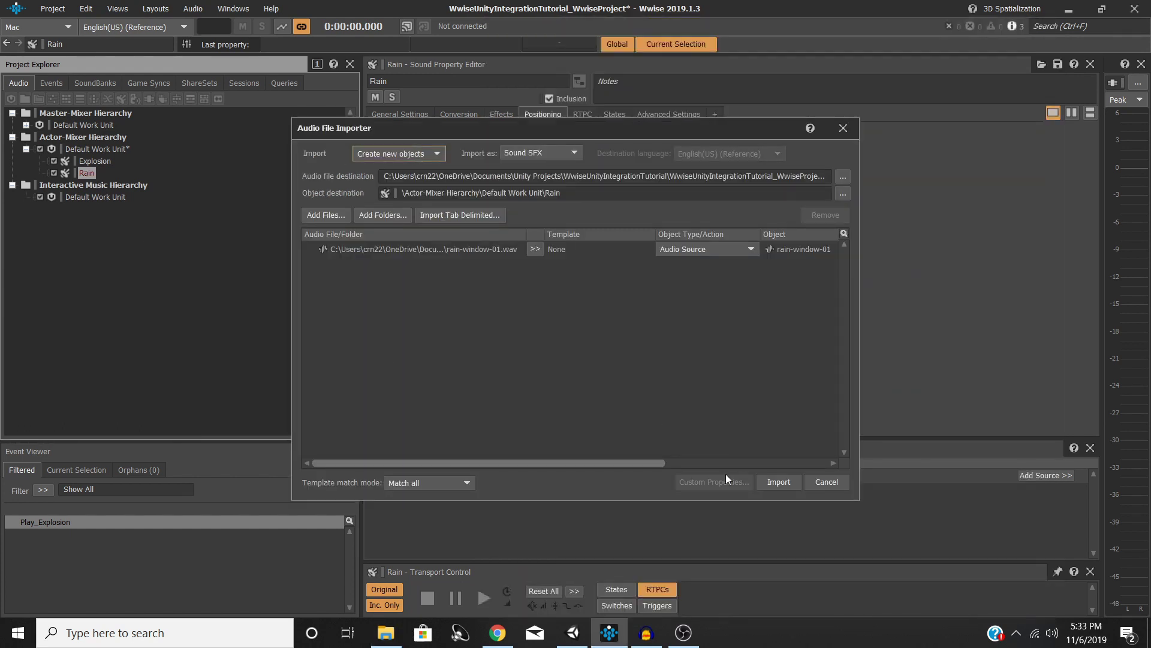
left_click(778, 481)
left_click(912, 533)
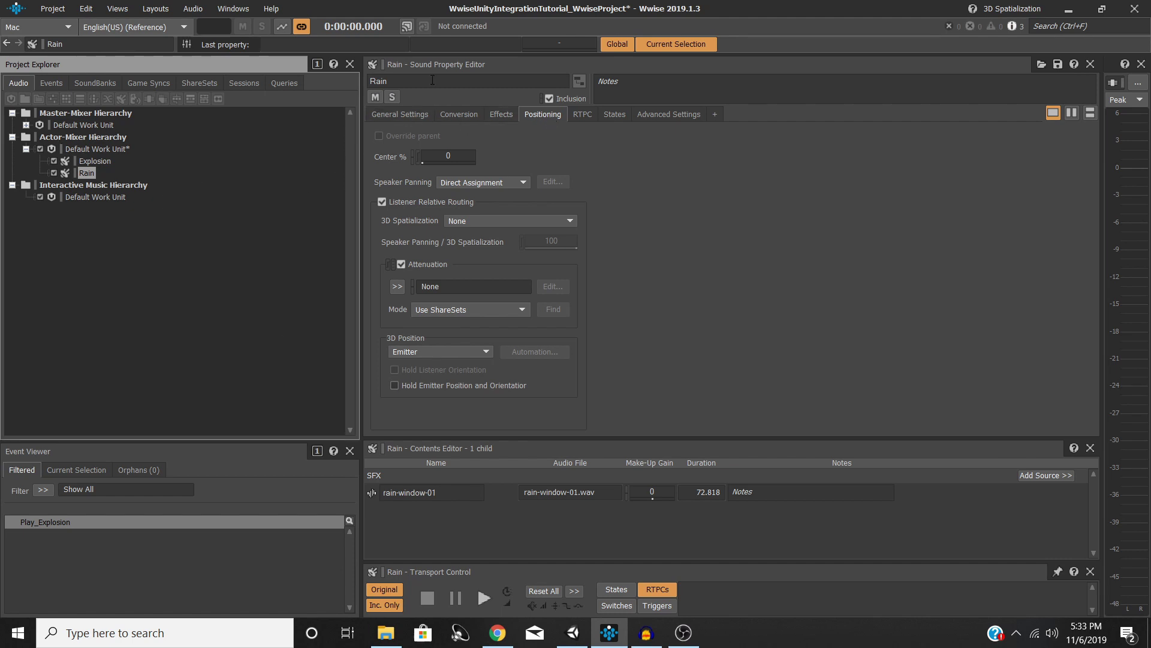
Show Rain's General Settings, switch to the SoundBank layout, then back to Designer.
left_click(407, 115)
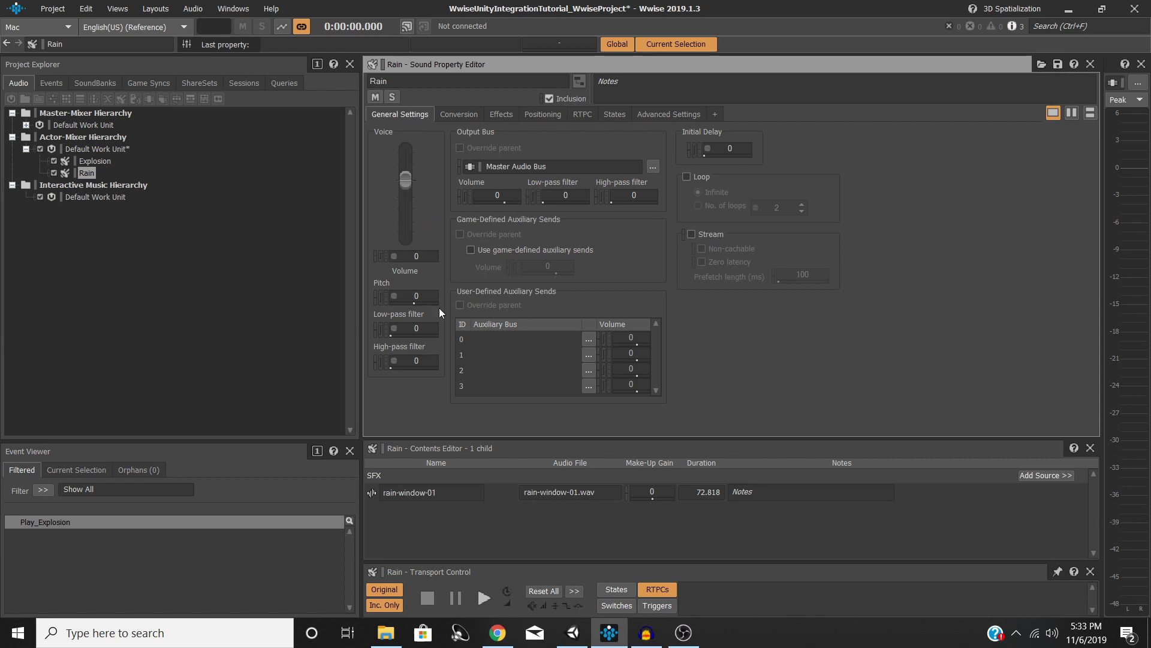
left_click(155, 9)
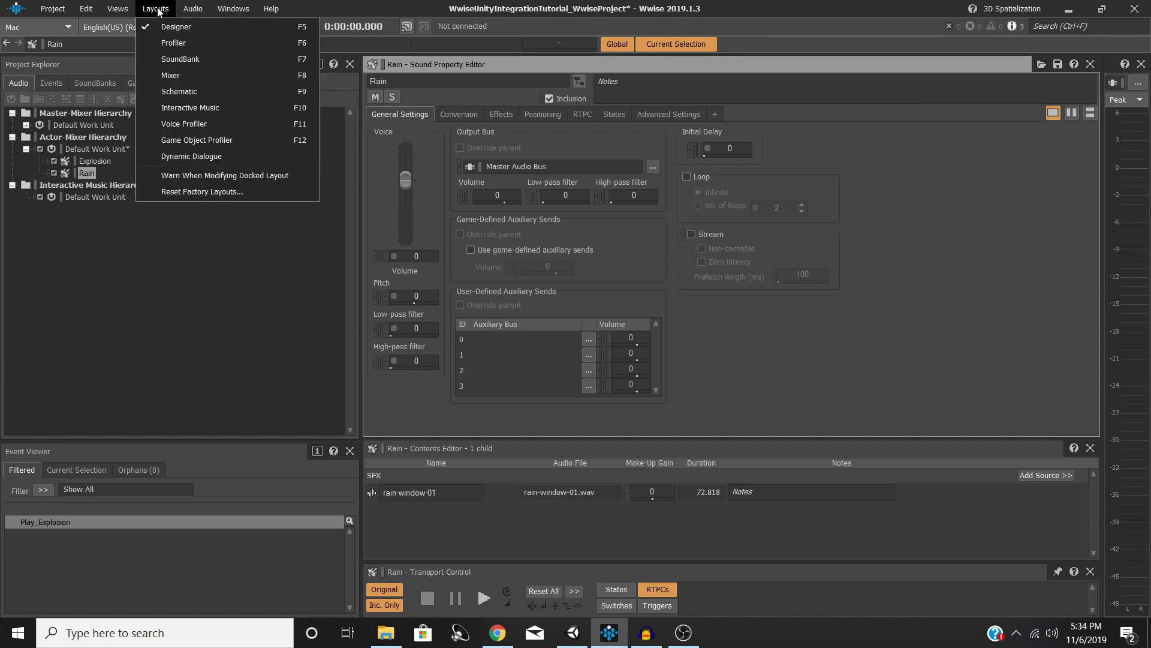
left_click(200, 59)
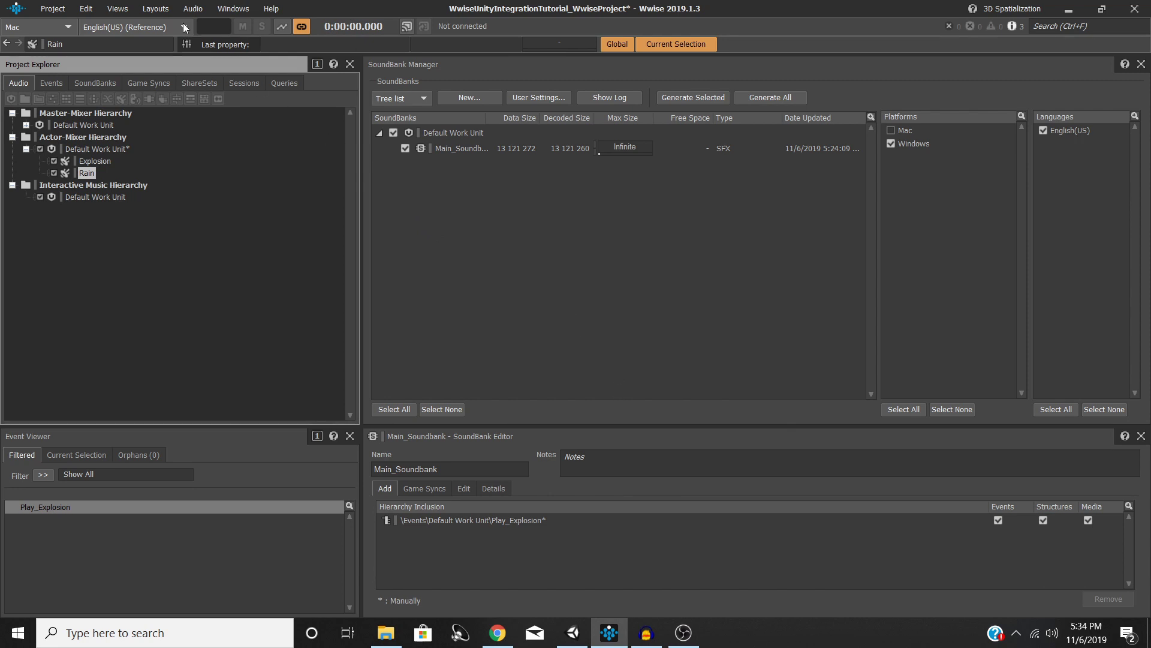
left_click(156, 9)
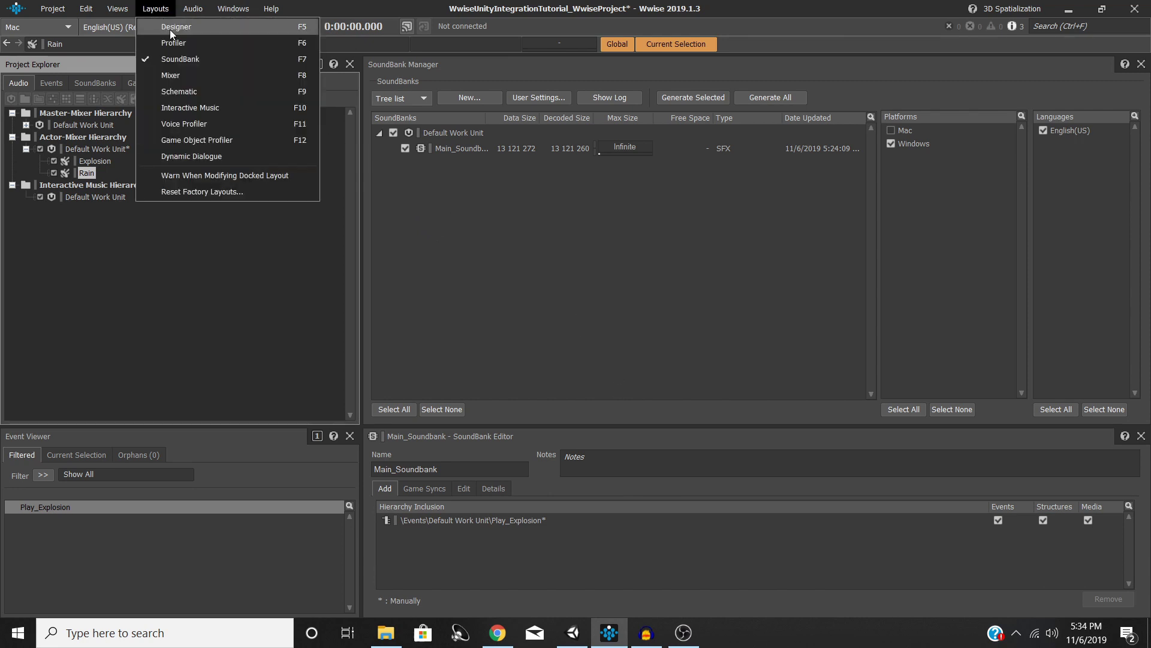
left_click(171, 30)
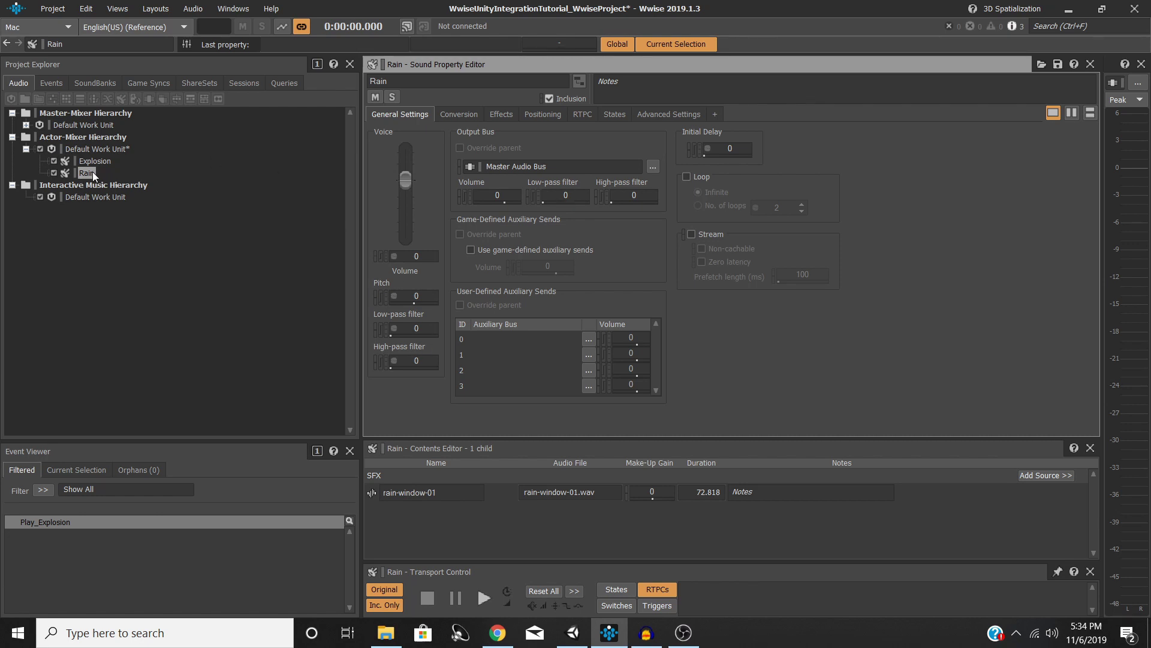
On Rain's Positioning tab, try different Center % values and leave it at 0.
left_click(538, 113)
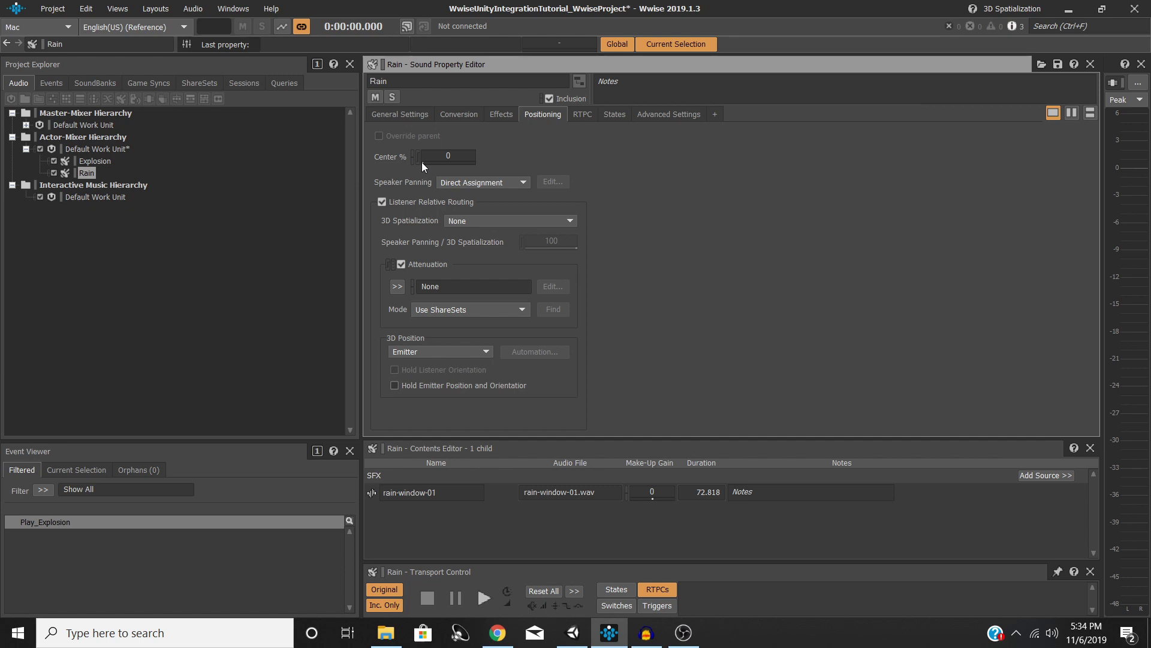
left_click_drag(422, 162, 372, 173)
left_click_drag(421, 163, 370, 173)
left_click(509, 179)
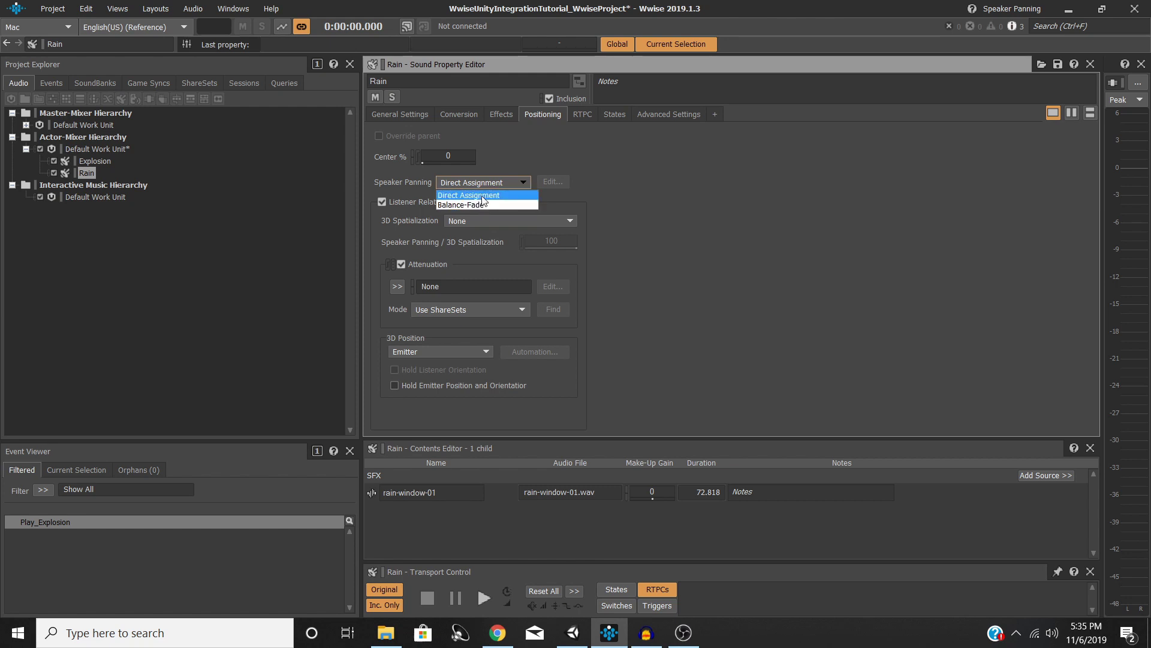
left_click(483, 197)
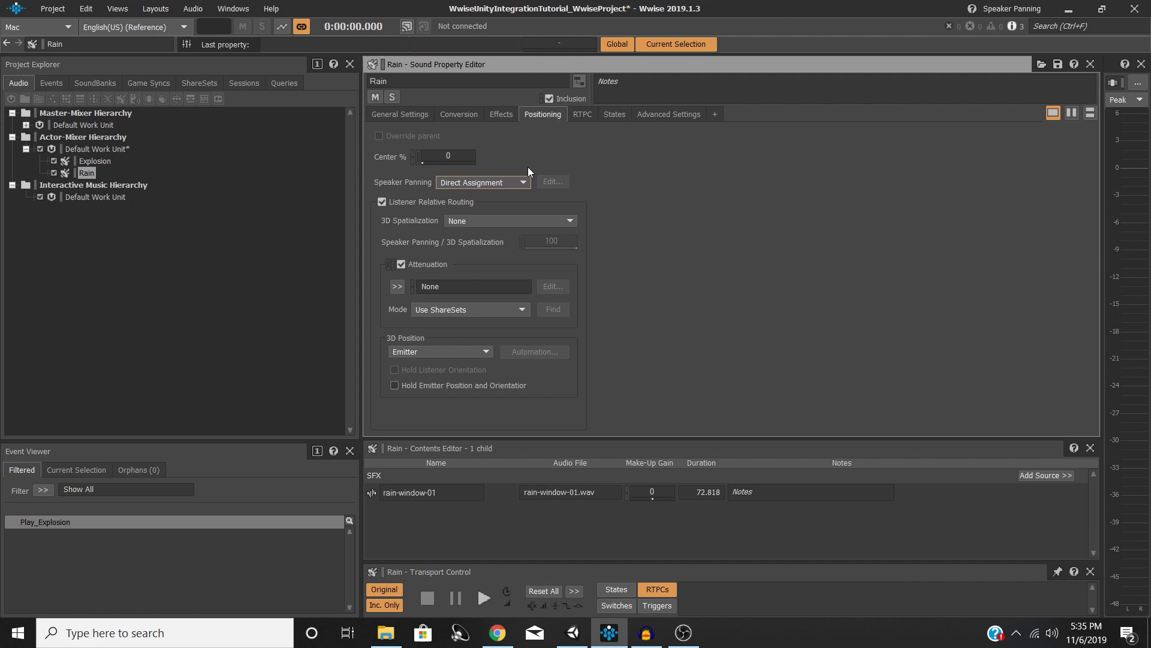
left_click(519, 182)
left_click(503, 196)
Set Rain's 3D Spatialization dropdown to Position + Orientation.
left_click(473, 221)
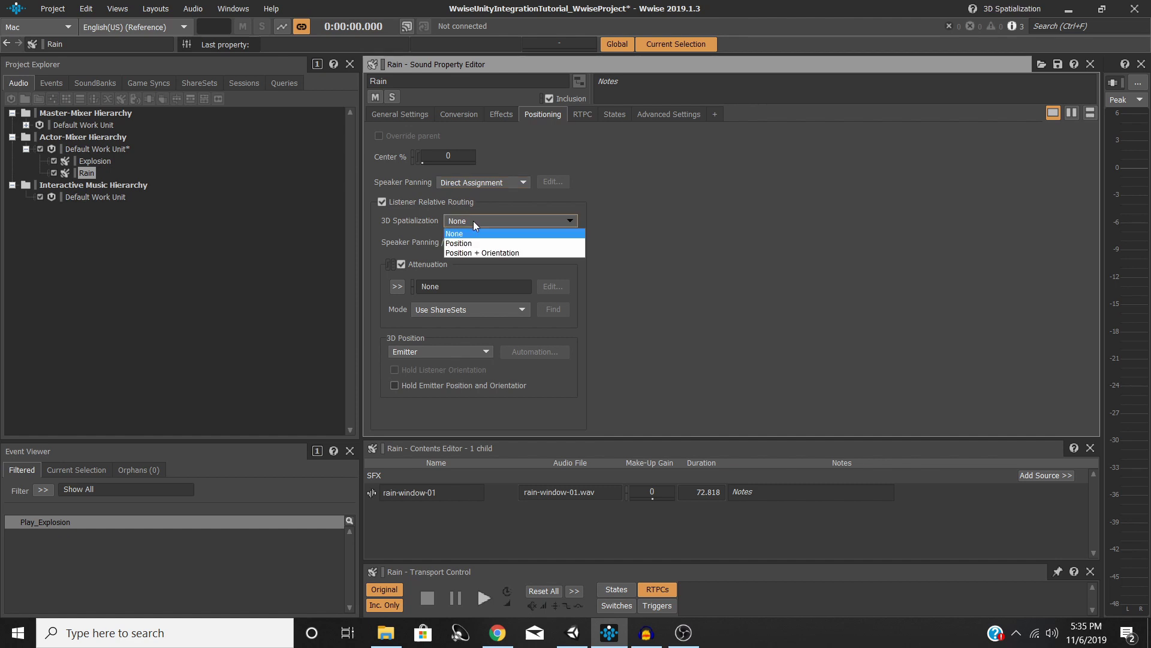
left_click(479, 253)
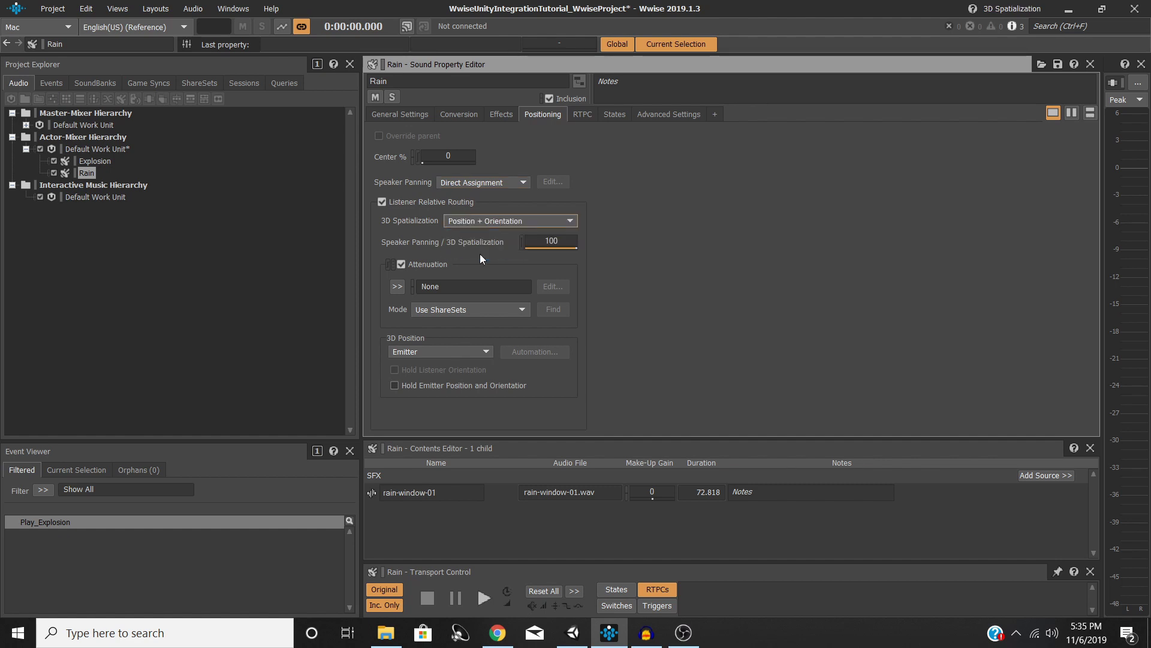
left_click(490, 221)
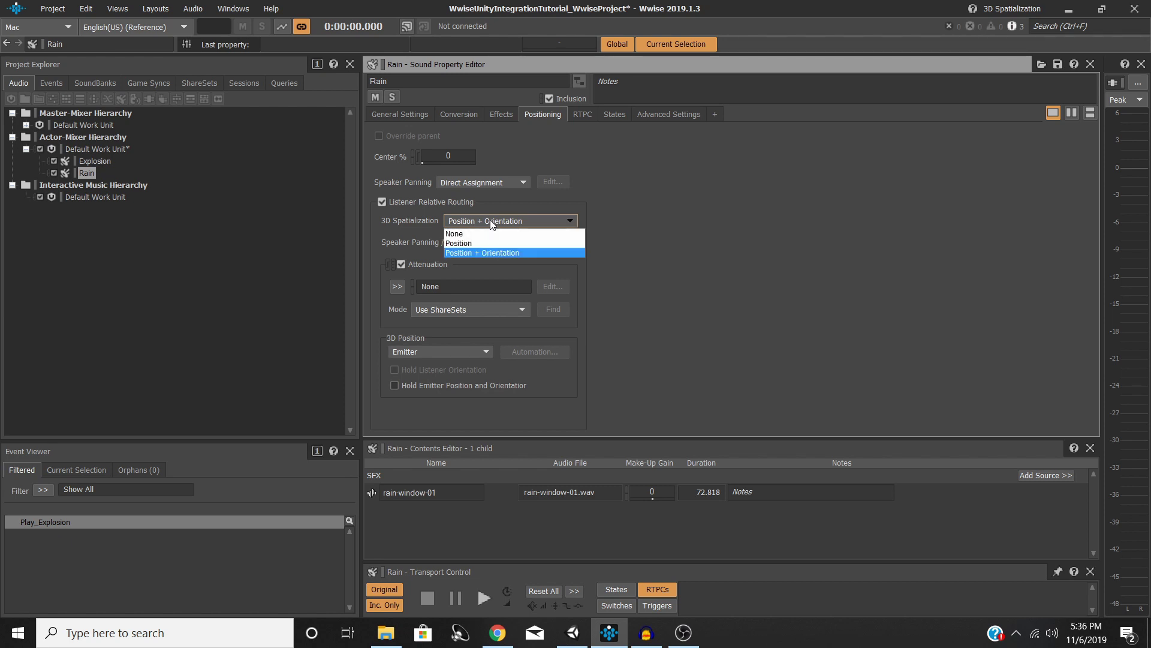
left_click(481, 252)
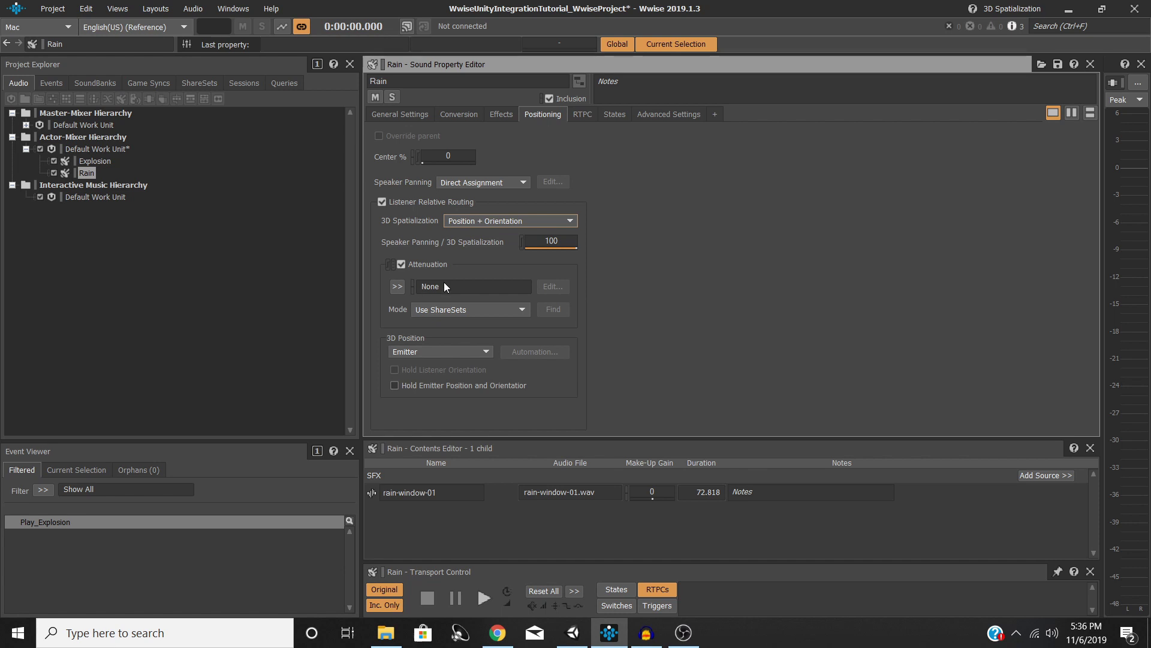
Create a new attenuation ShareSet named Main Attenuation and assign it to Rain.
left_click(398, 285)
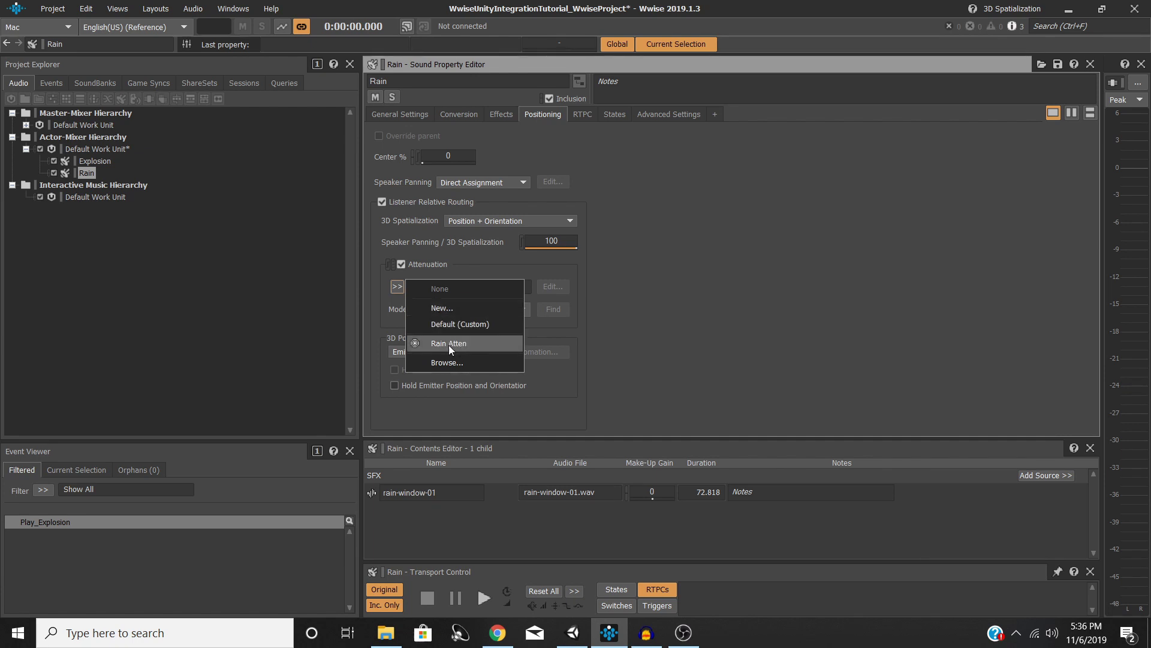
left_click(442, 310)
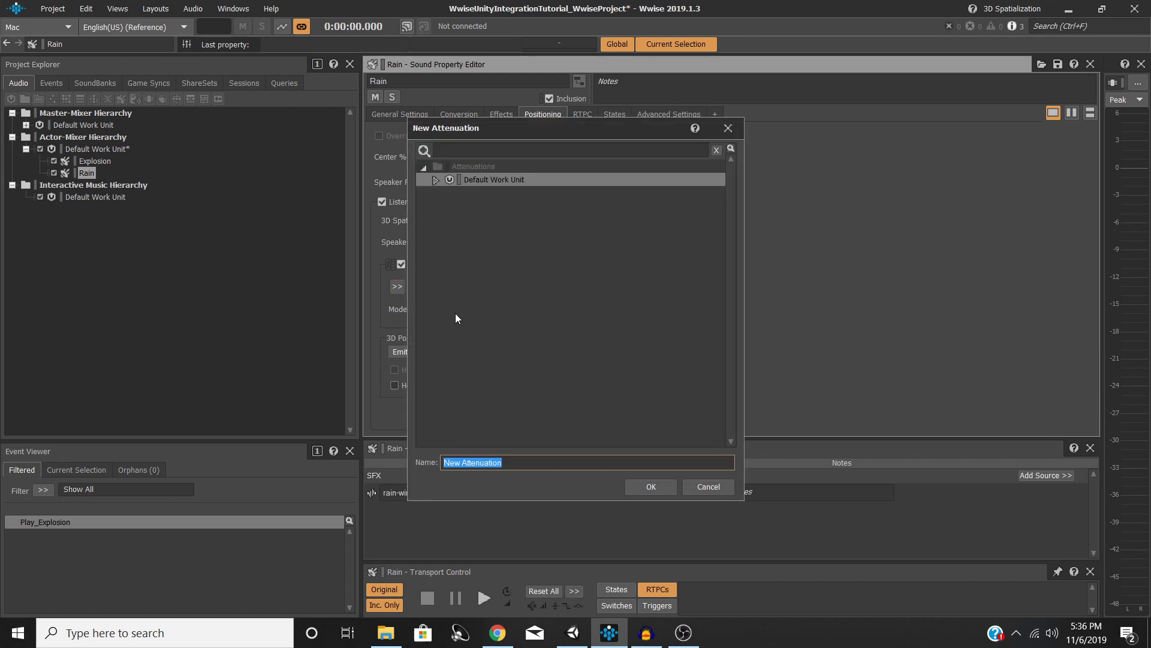
type("N")
key("BackSpace")
type("Main Attenuation")
key("Return")
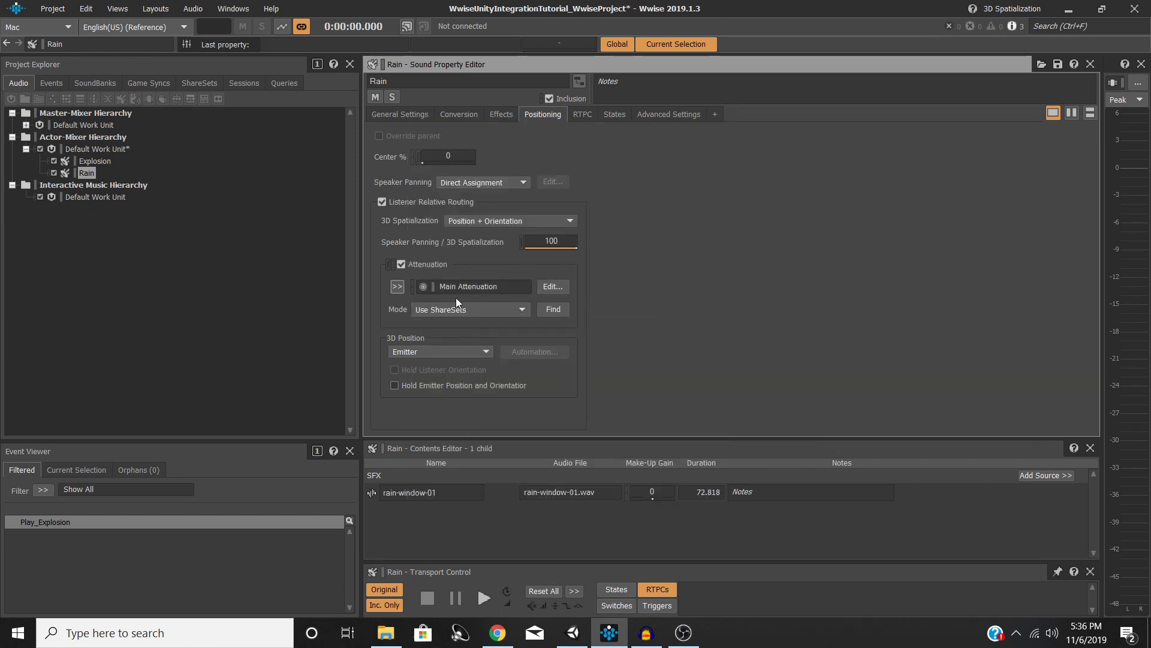
left_click(552, 287)
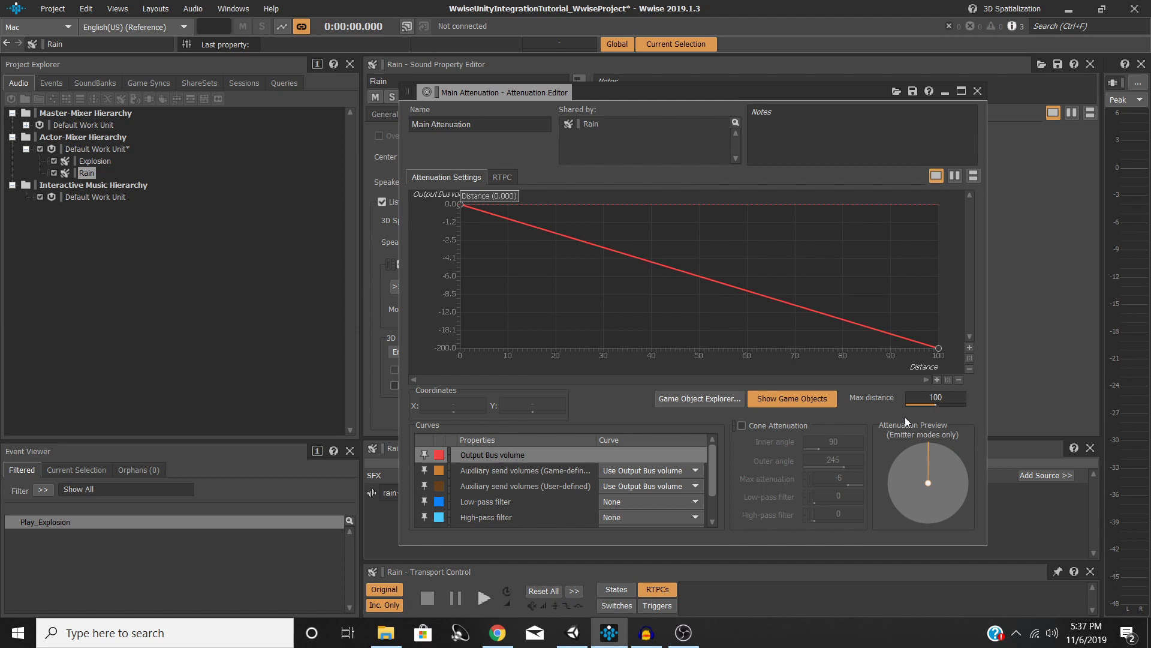
Set Main Attenuation's Max distance to 10.
left_click(942, 399)
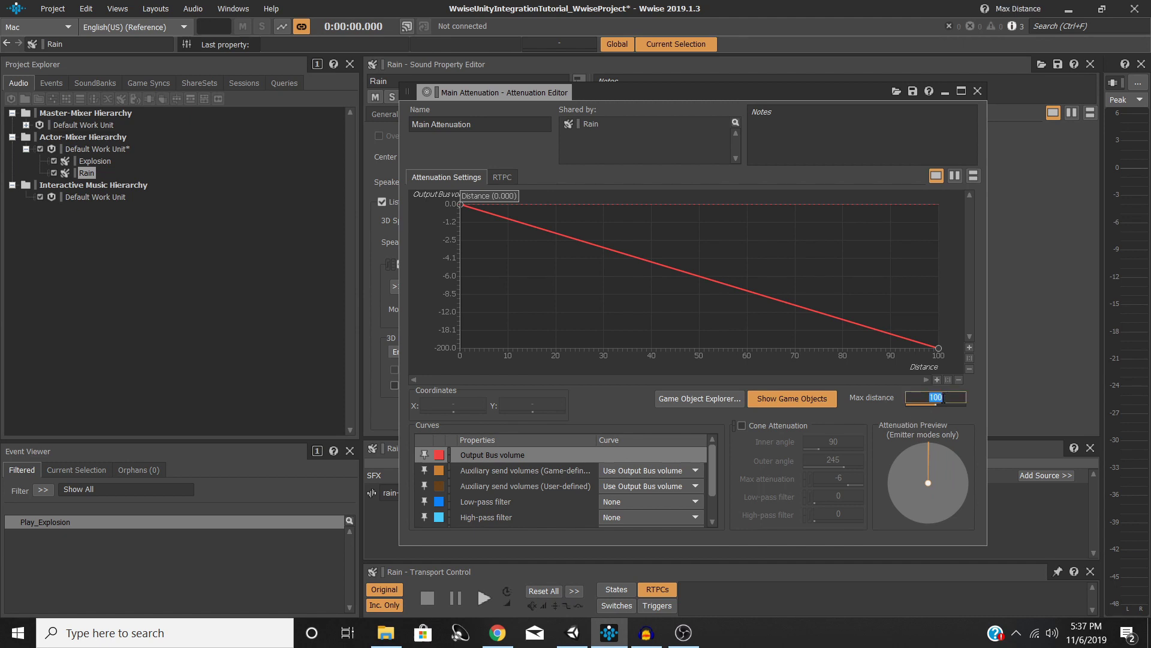
type("10")
key("Return")
Add points near distances 3 and 7.5 to shape the Output Bus volume into a steady falloff.
double_click(678, 270)
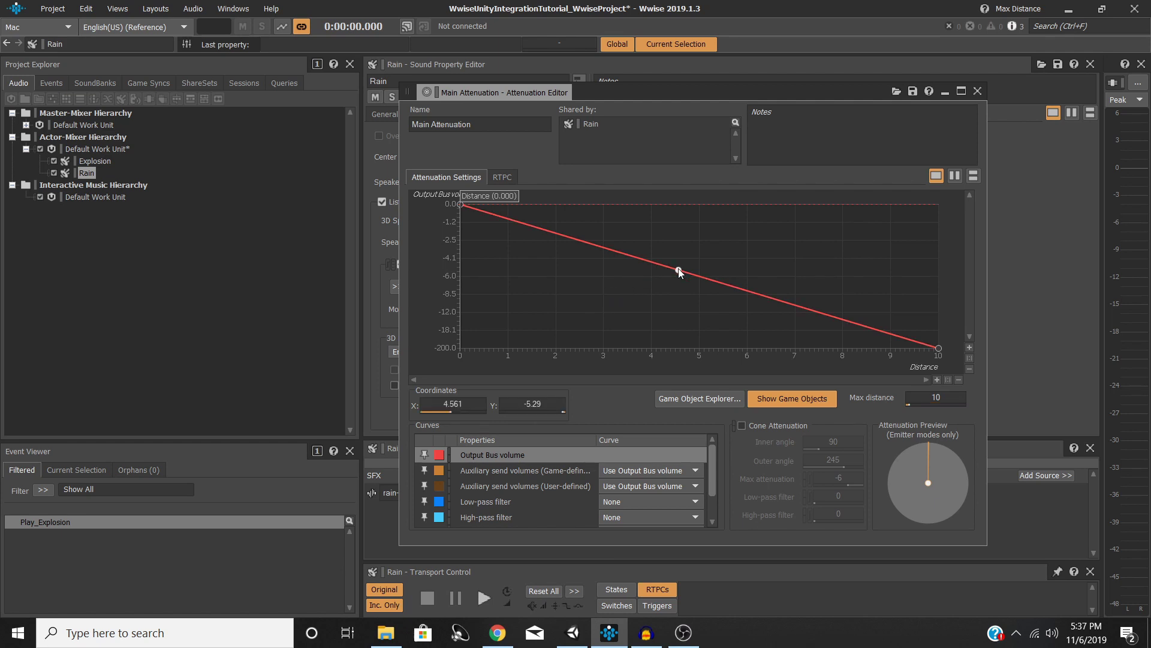
left_click_drag(678, 270, 828, 267)
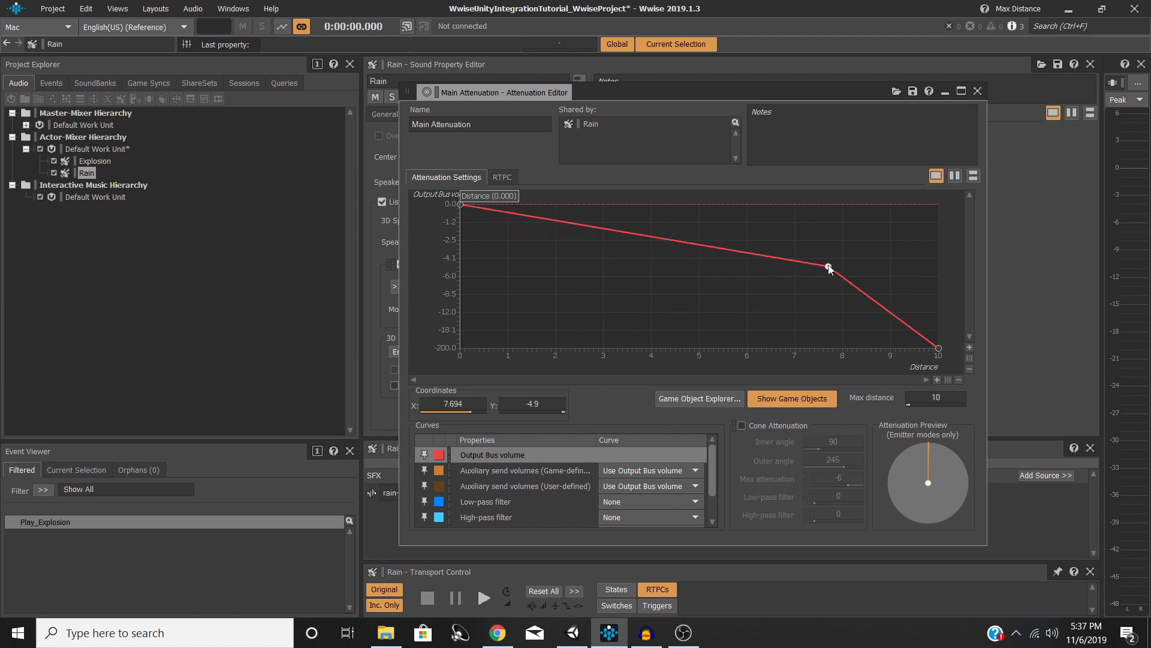
double_click(661, 238)
left_click_drag(663, 238, 605, 311)
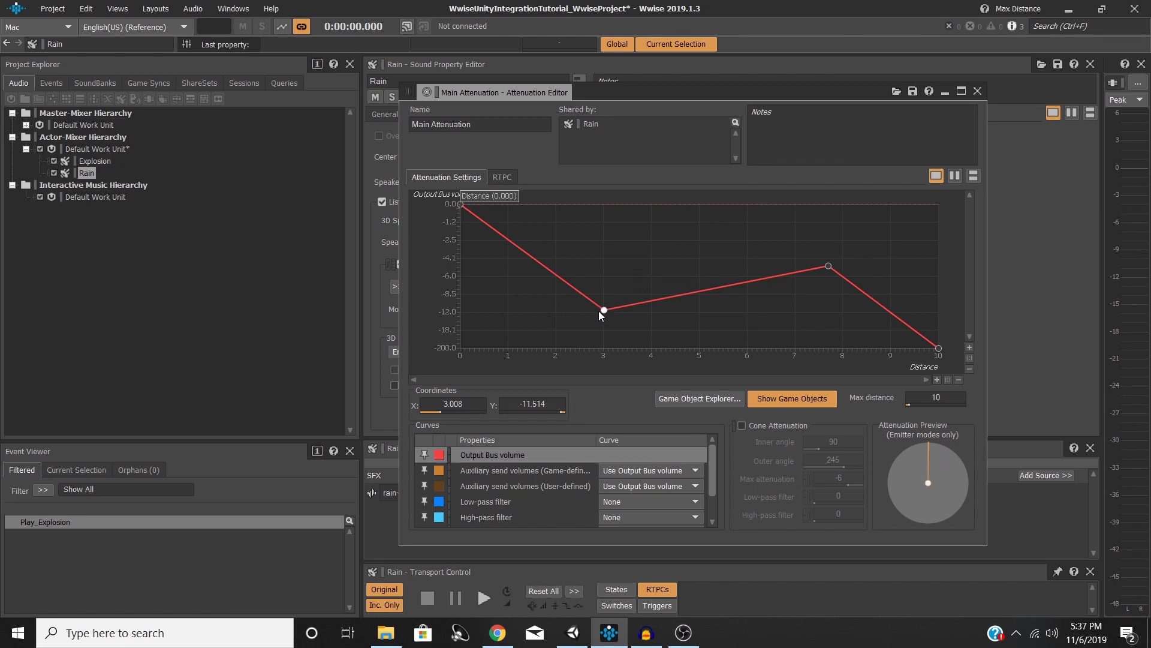
left_click_drag(604, 310, 609, 241)
left_click_drag(828, 266, 822, 302)
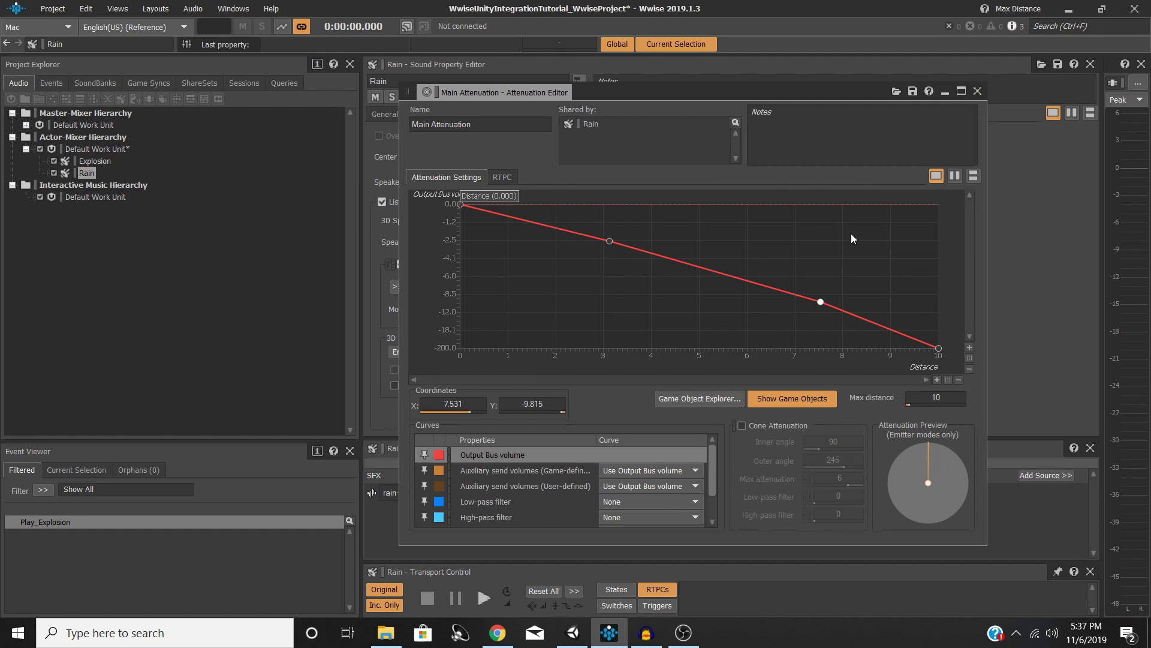
Try a custom low-pass filter curve, revert it to None, and close the Attenuation Editor.
scroll(514, 473, "down", 1)
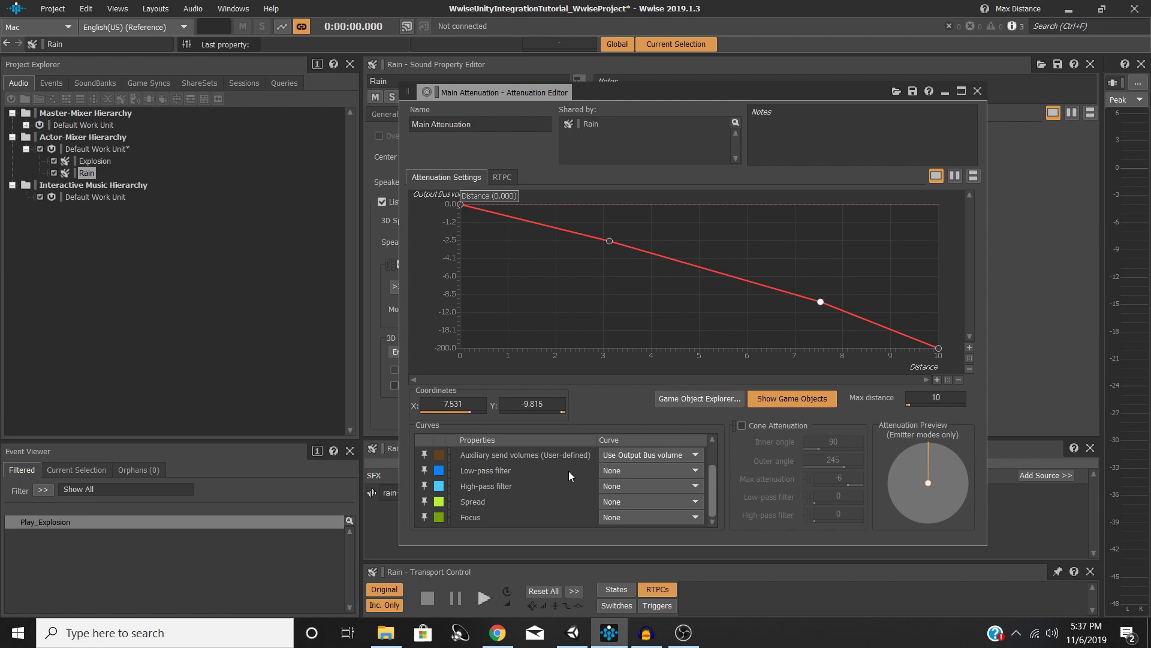
left_click(623, 471)
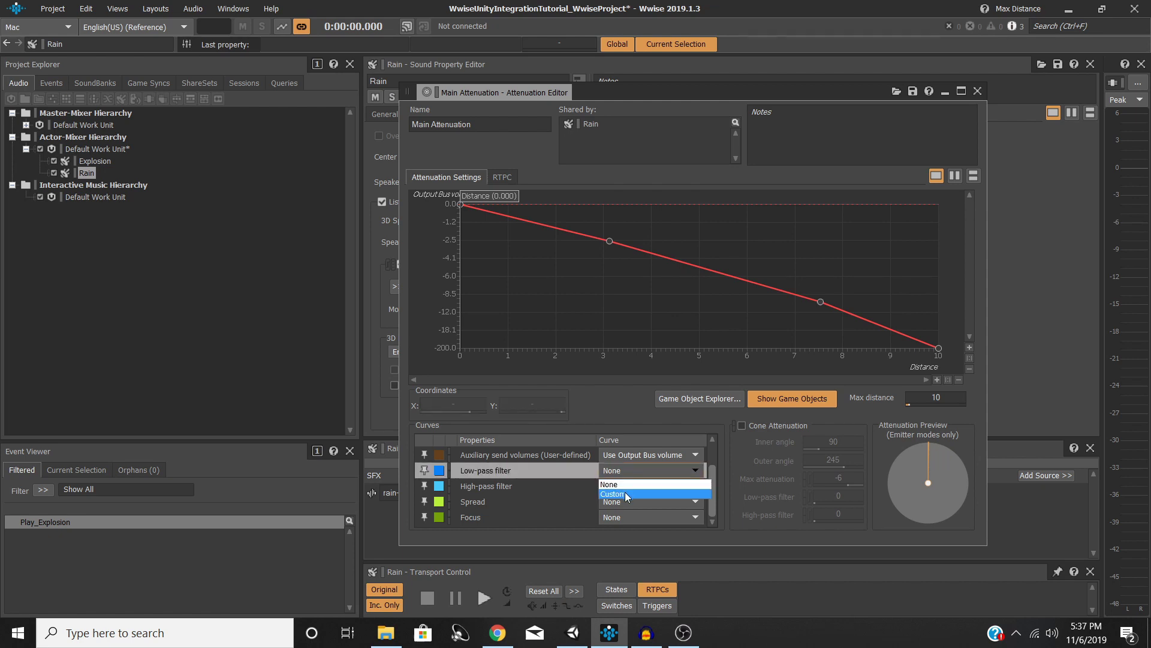
left_click(627, 494)
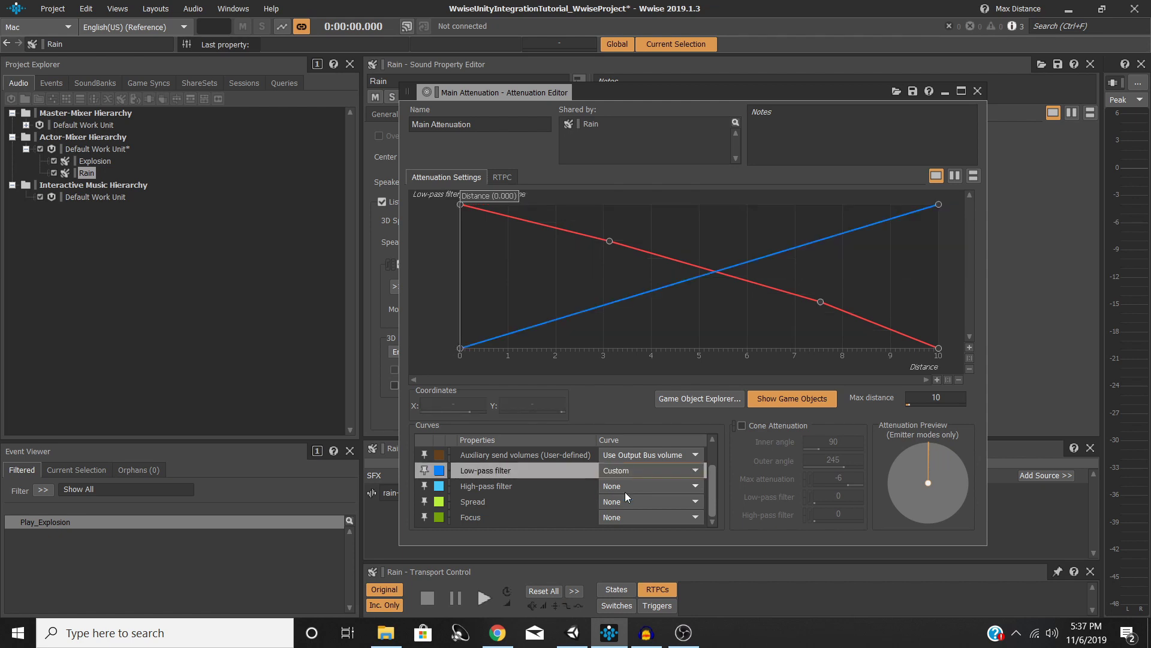
double_click(790, 247)
left_click_drag(792, 254, 768, 258)
left_click(669, 467)
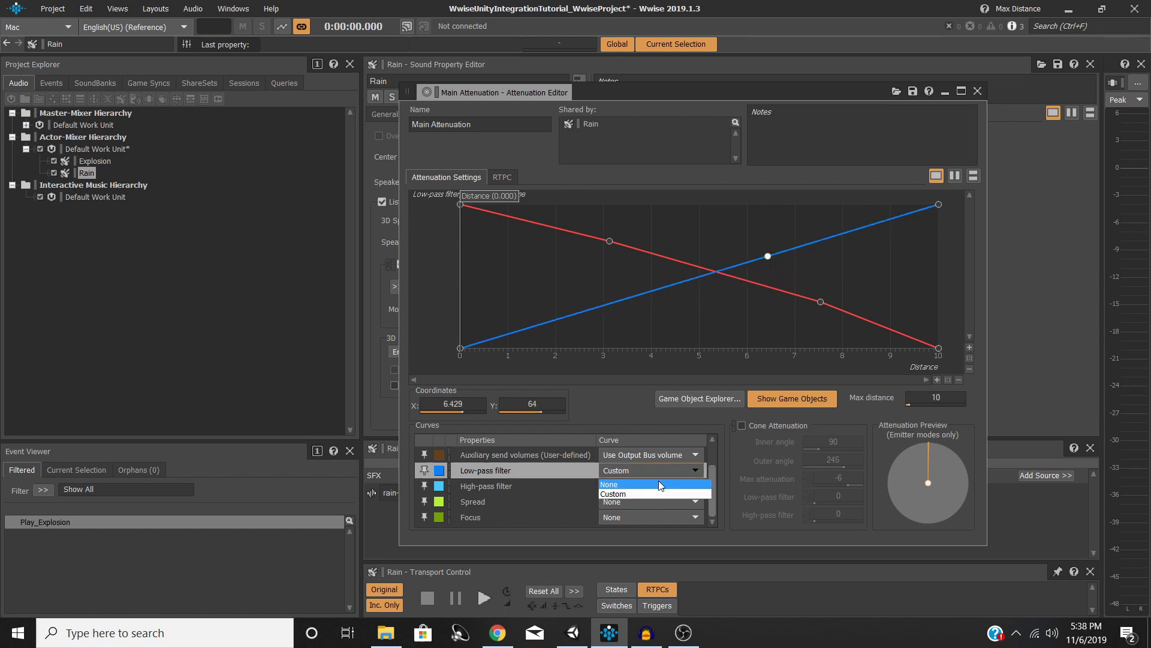
left_click(659, 480)
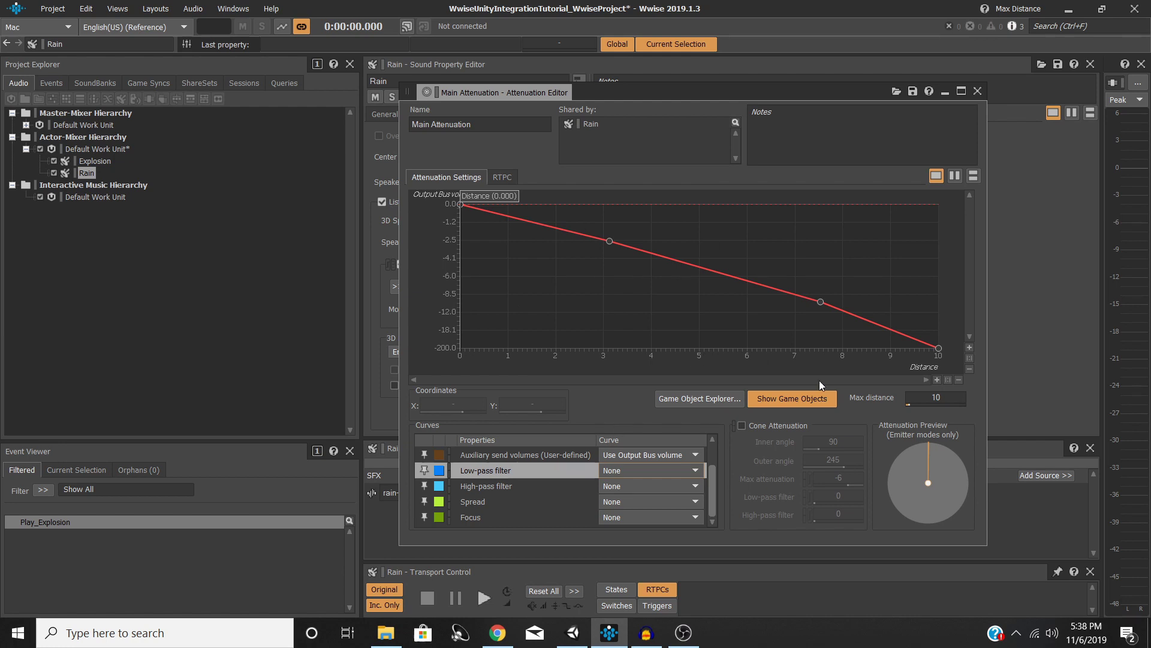
left_click(977, 90)
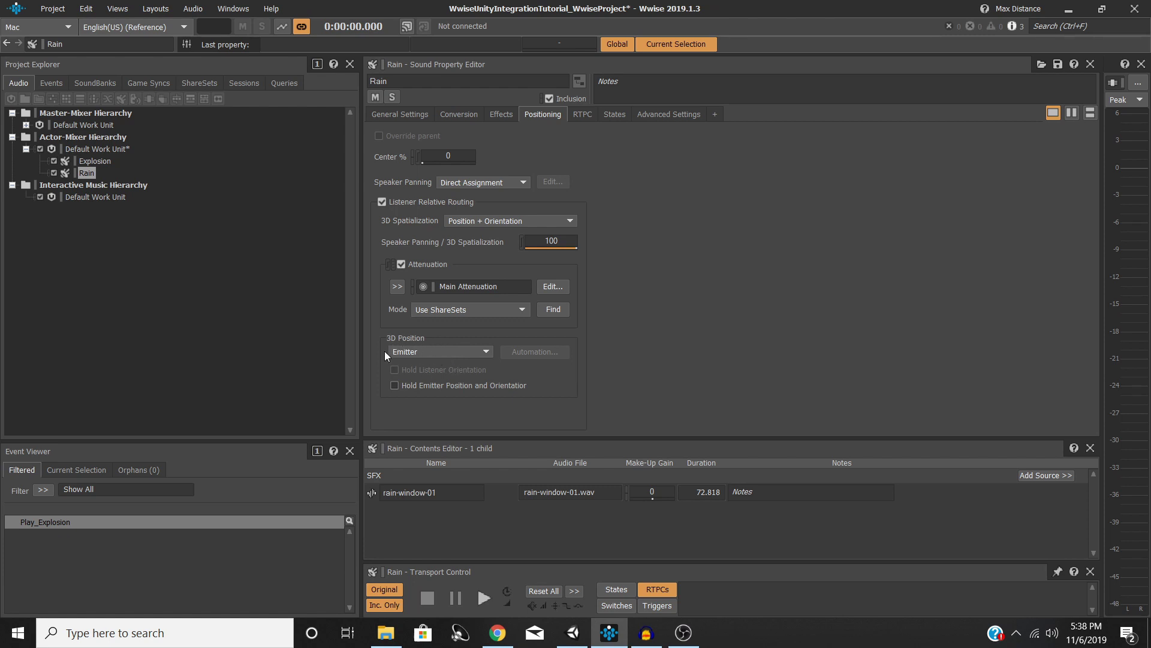
Change Rain's 3D Position from Emitter to Emitter with Automation.
left_click(422, 354)
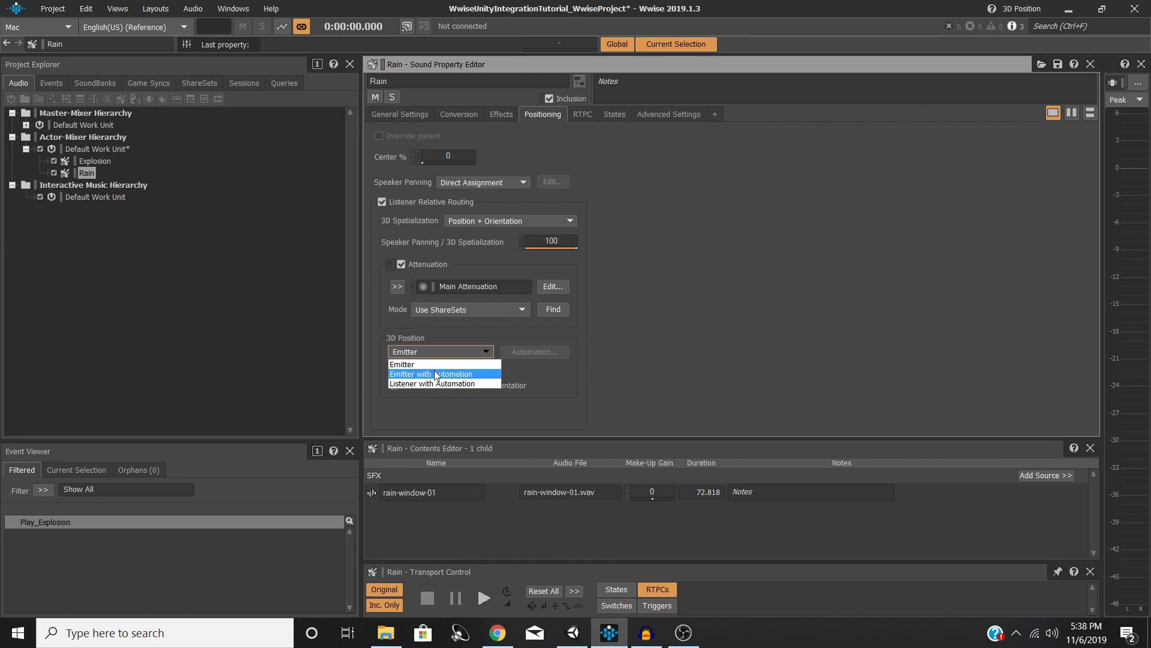
left_click(431, 365)
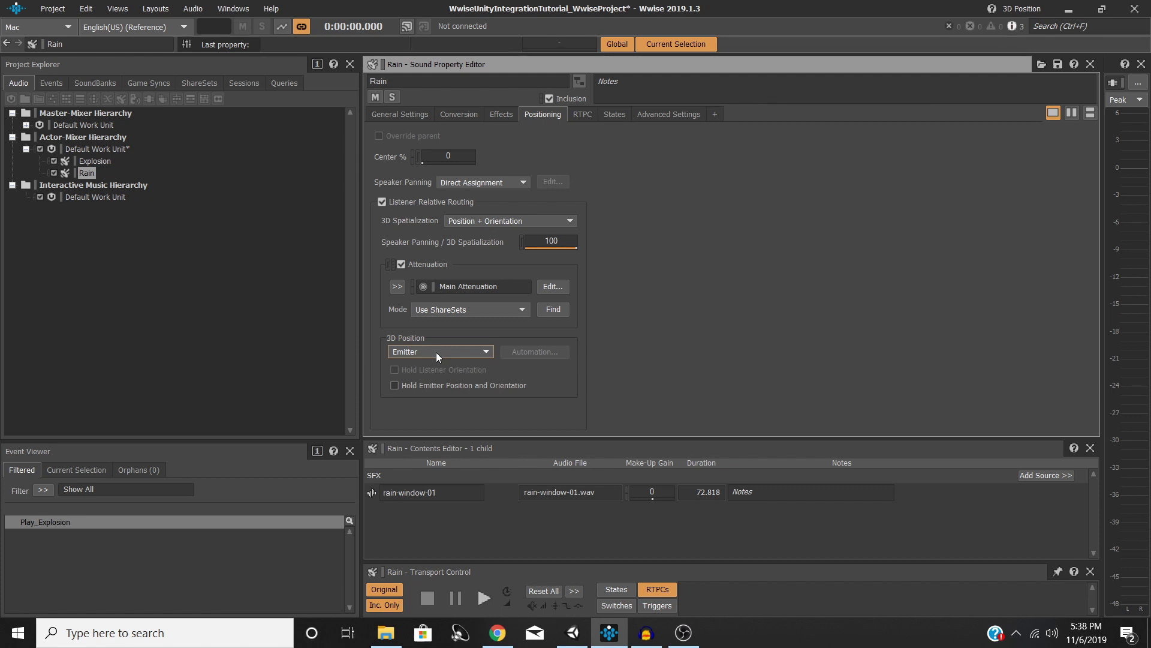
left_click(436, 352)
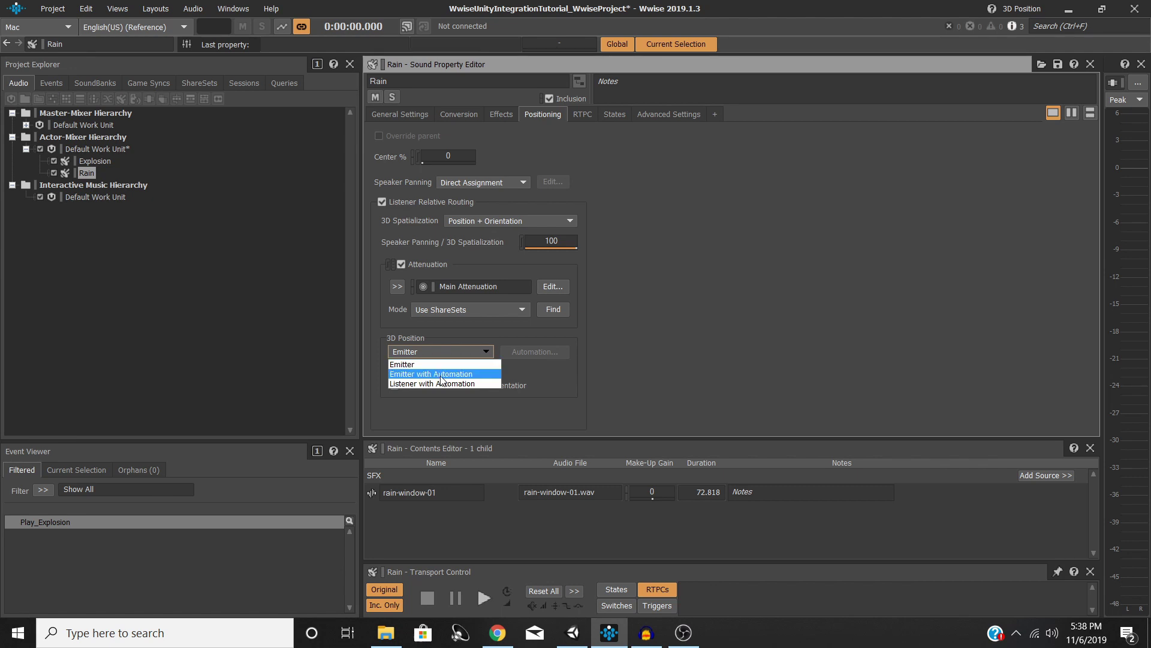
left_click(441, 375)
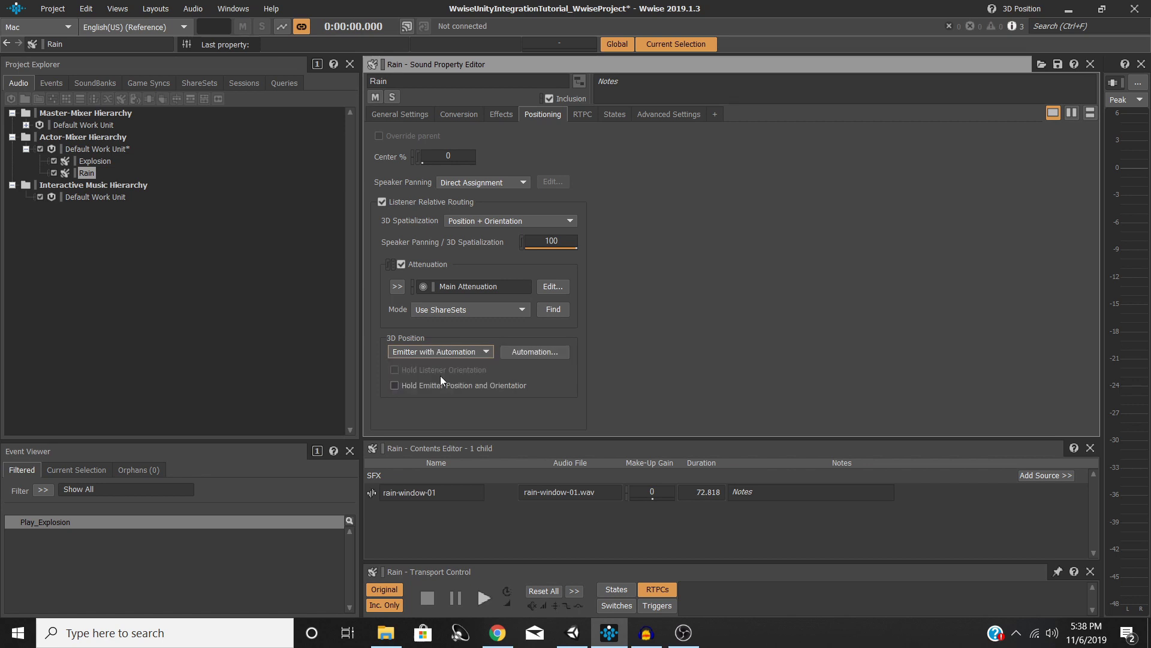
In the Position Editor, create path Rain_Path and set its Left/Right random range to 100.
left_click(522, 351)
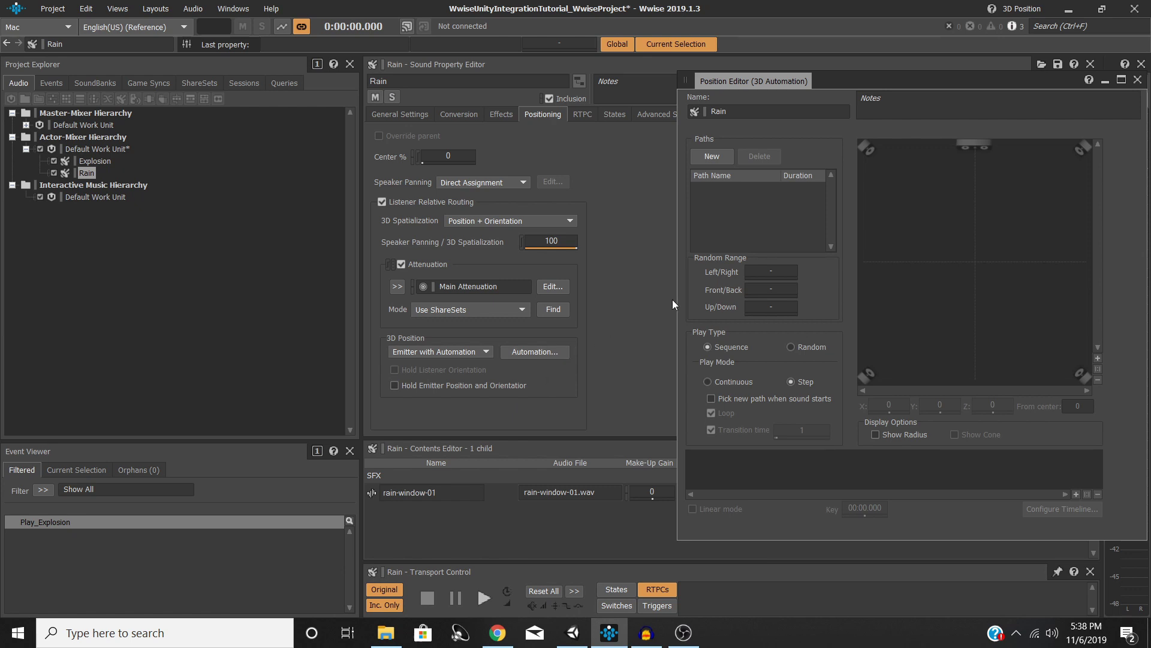
left_click(698, 157)
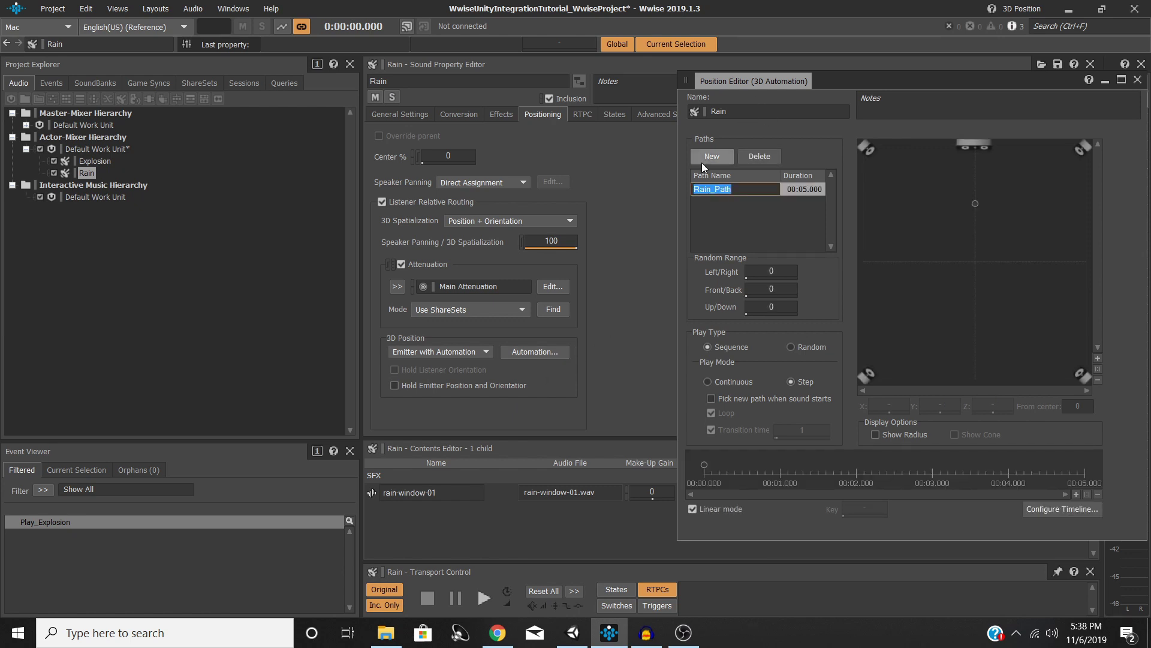
left_click(744, 214)
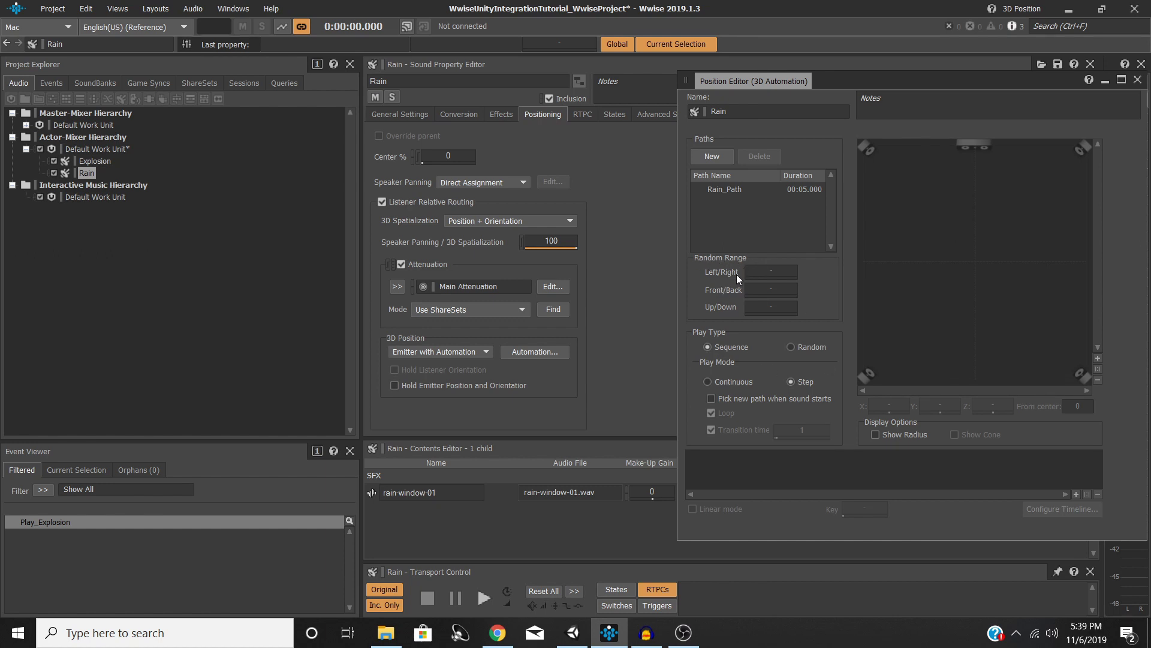
left_click(739, 189)
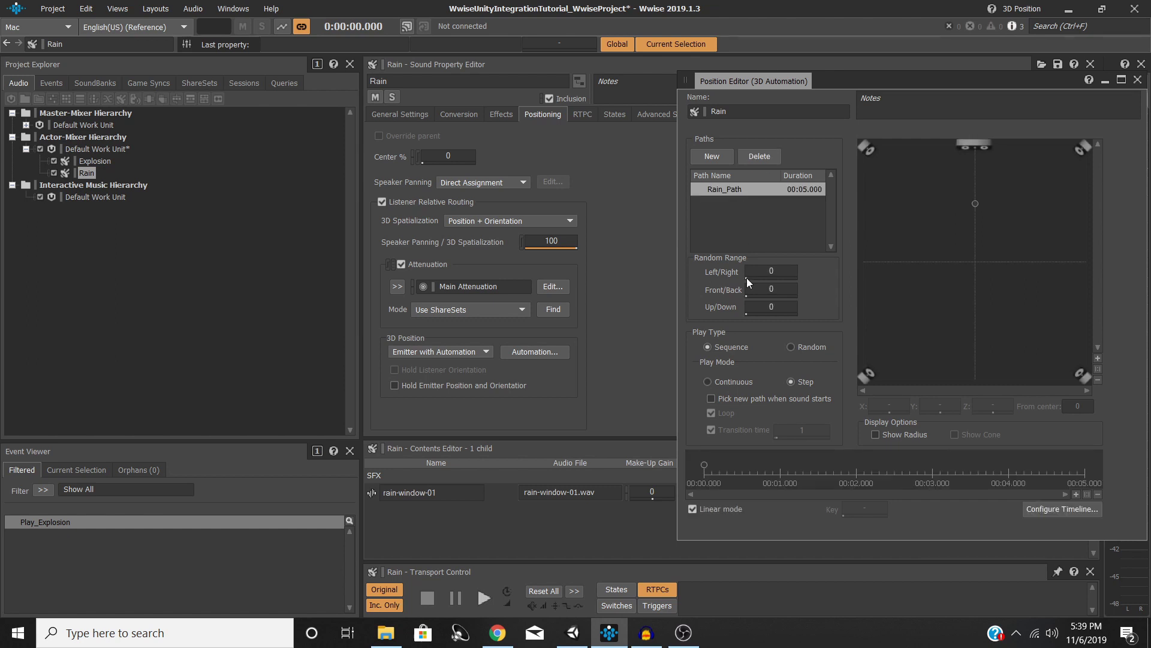
left_click_drag(747, 278, 840, 288)
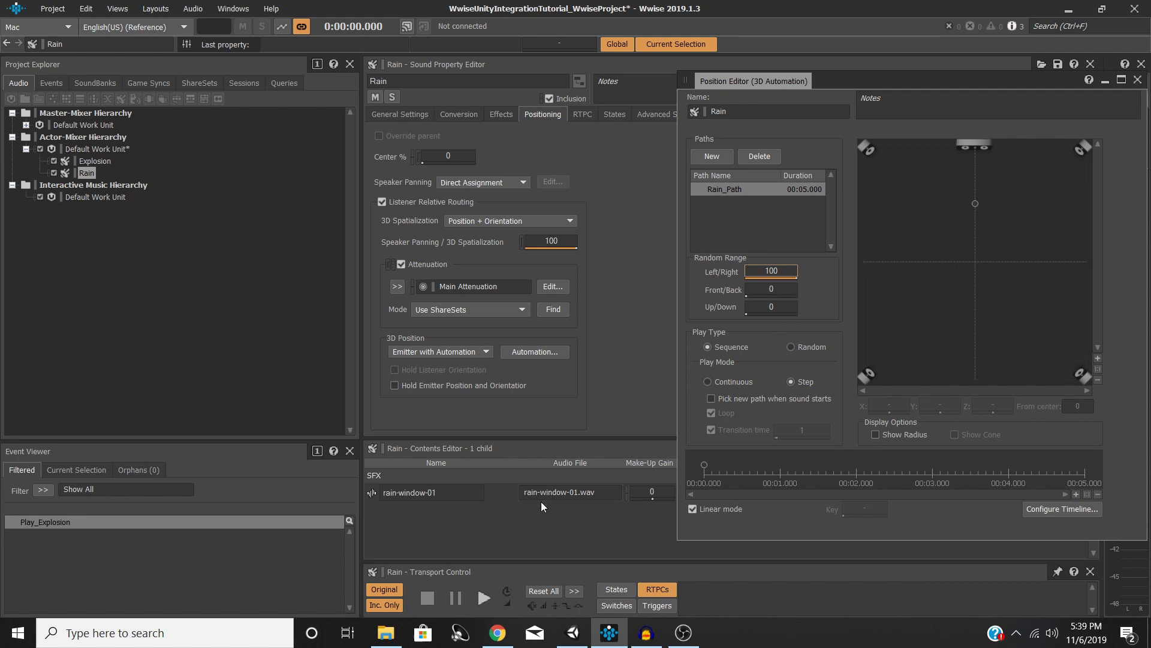
Audition the rain sound several times with Play and Stop in Transport Control.
left_click(484, 596)
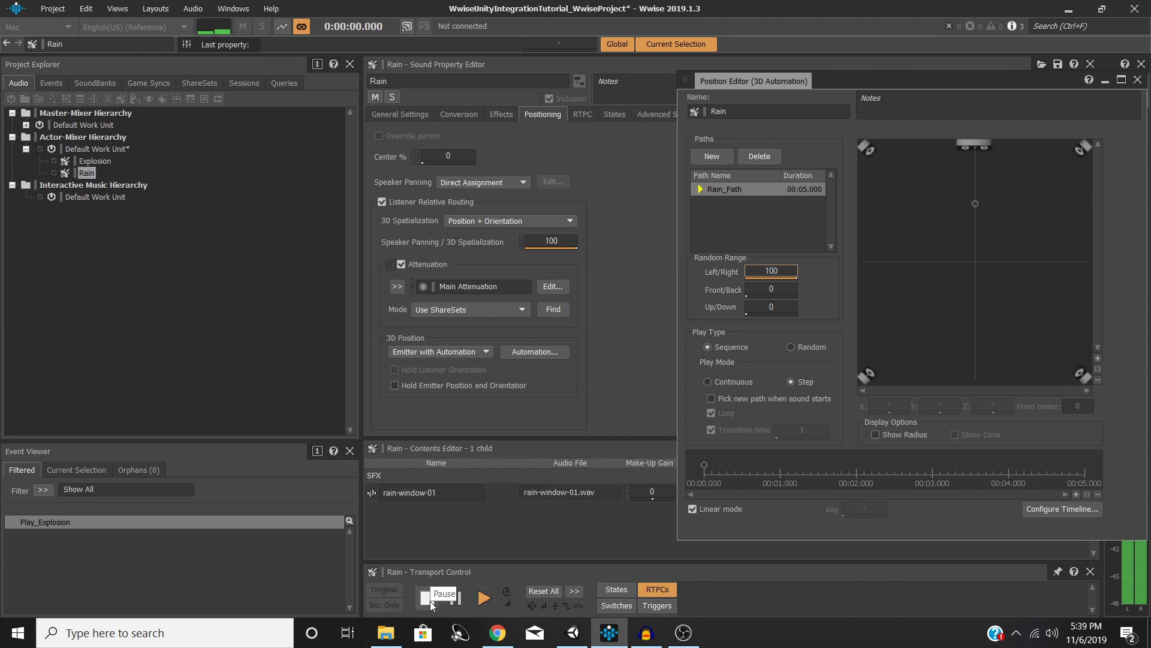
left_click(428, 599)
left_click(483, 597)
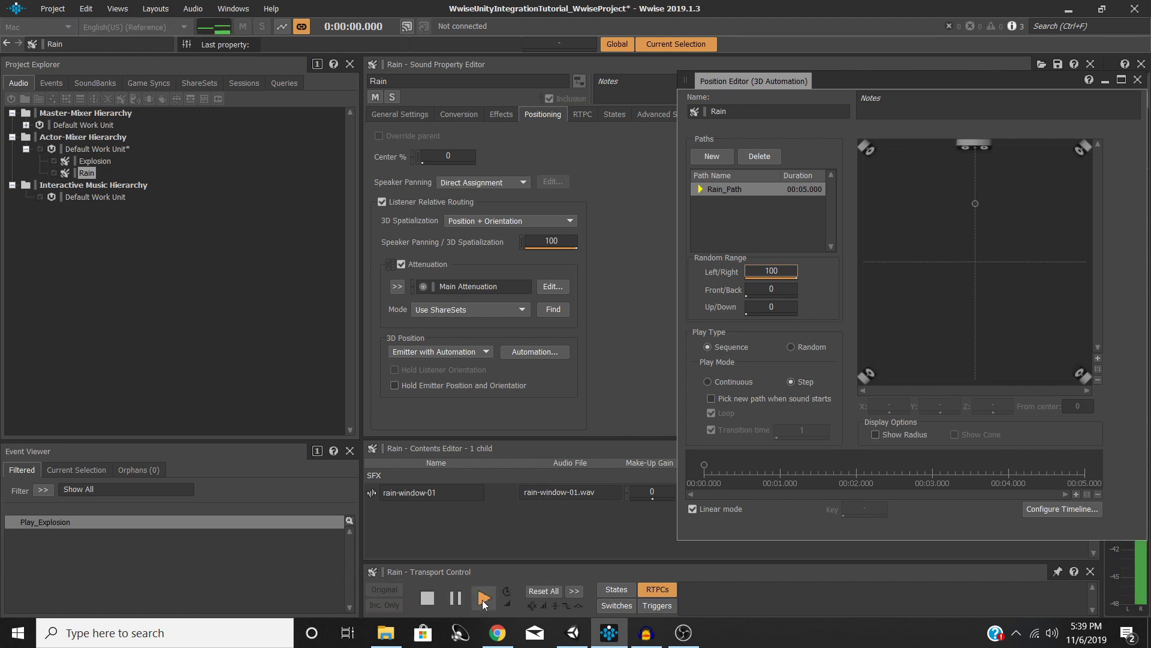
left_click(457, 599)
left_click(488, 599)
left_click(455, 598)
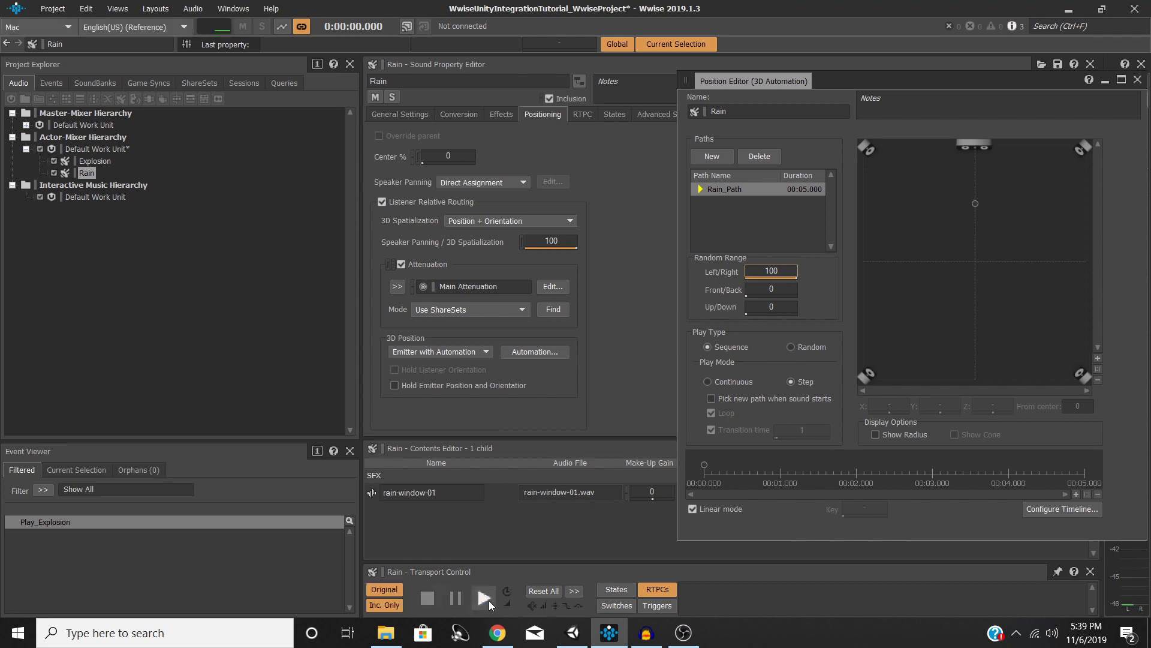
left_click(488, 599)
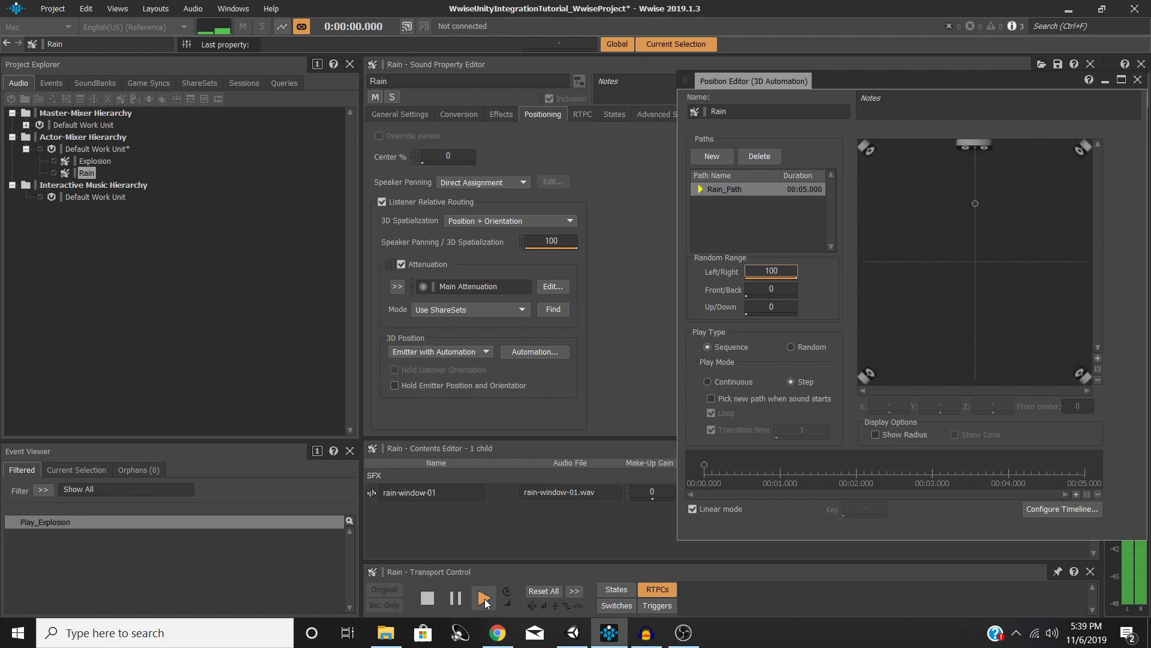
left_click(427, 598)
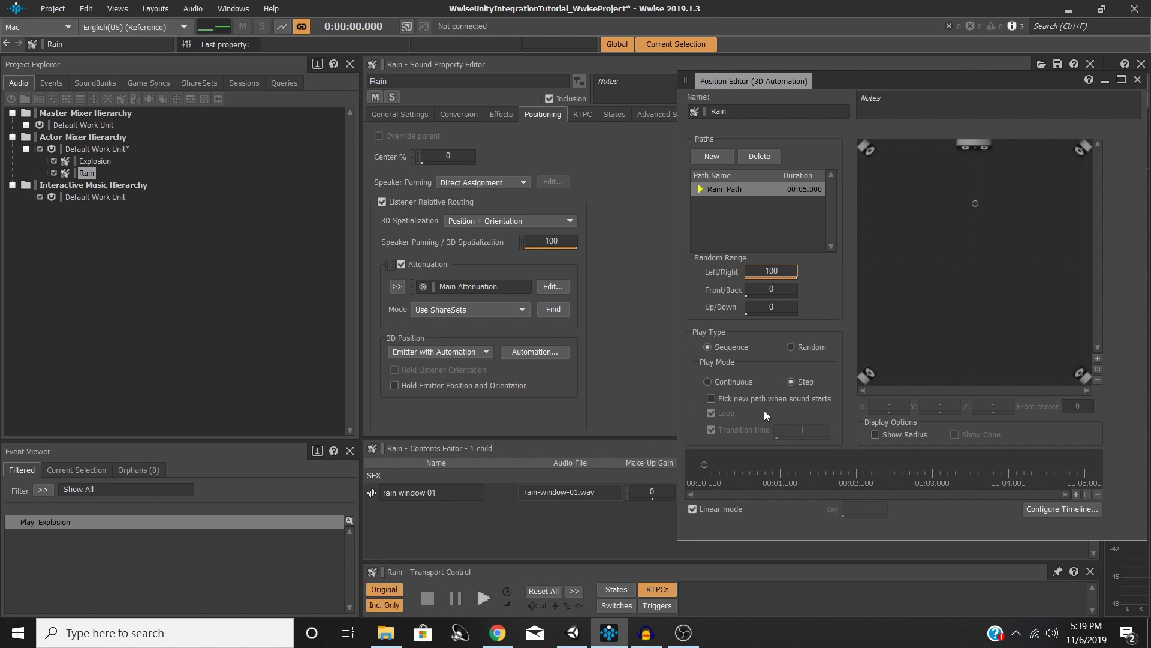
Set Rain_Path's play type to Random, audition it, and drag its point to X -5.376, Y -4.731.
left_click(790, 345)
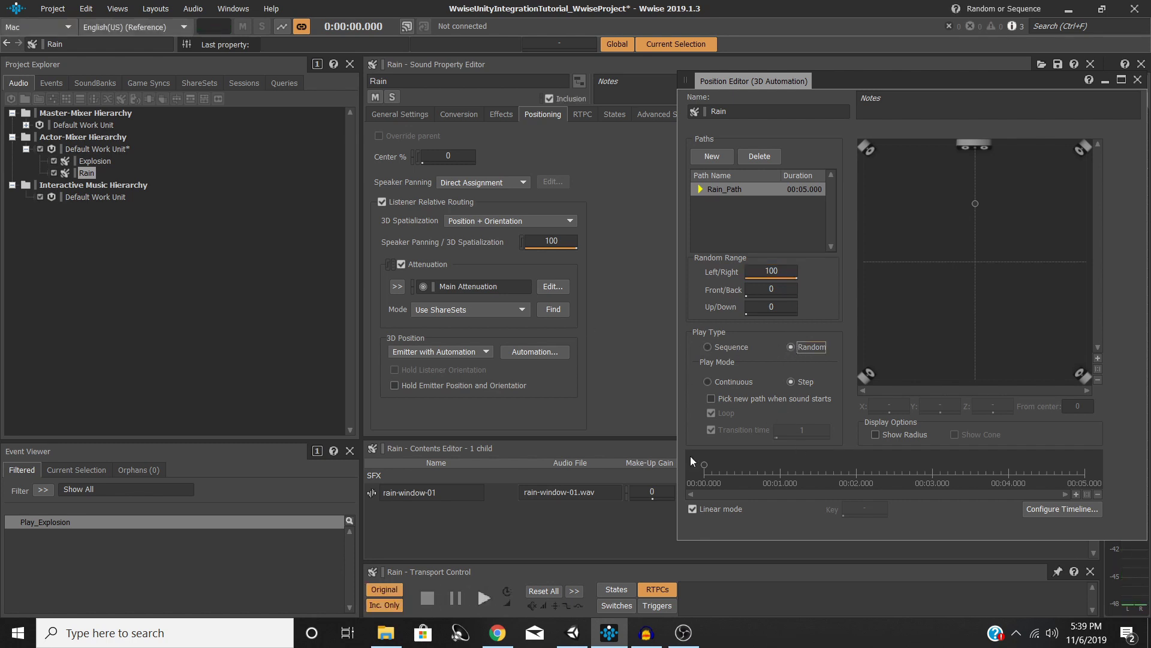
left_click(484, 596)
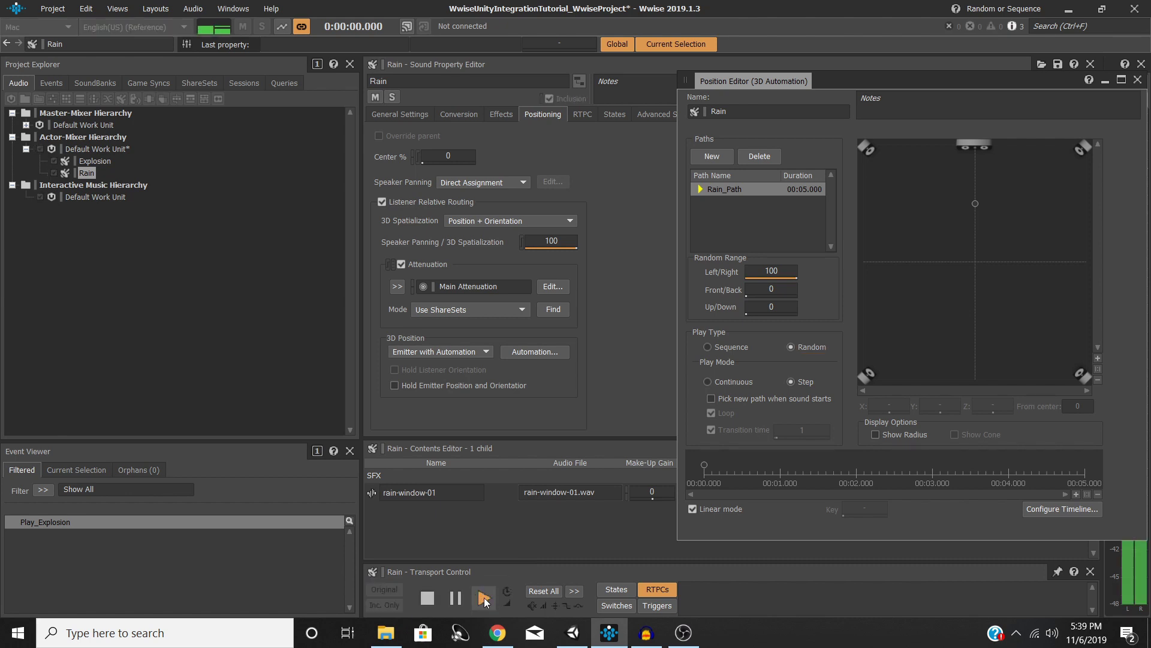
left_click(429, 598)
left_click(484, 597)
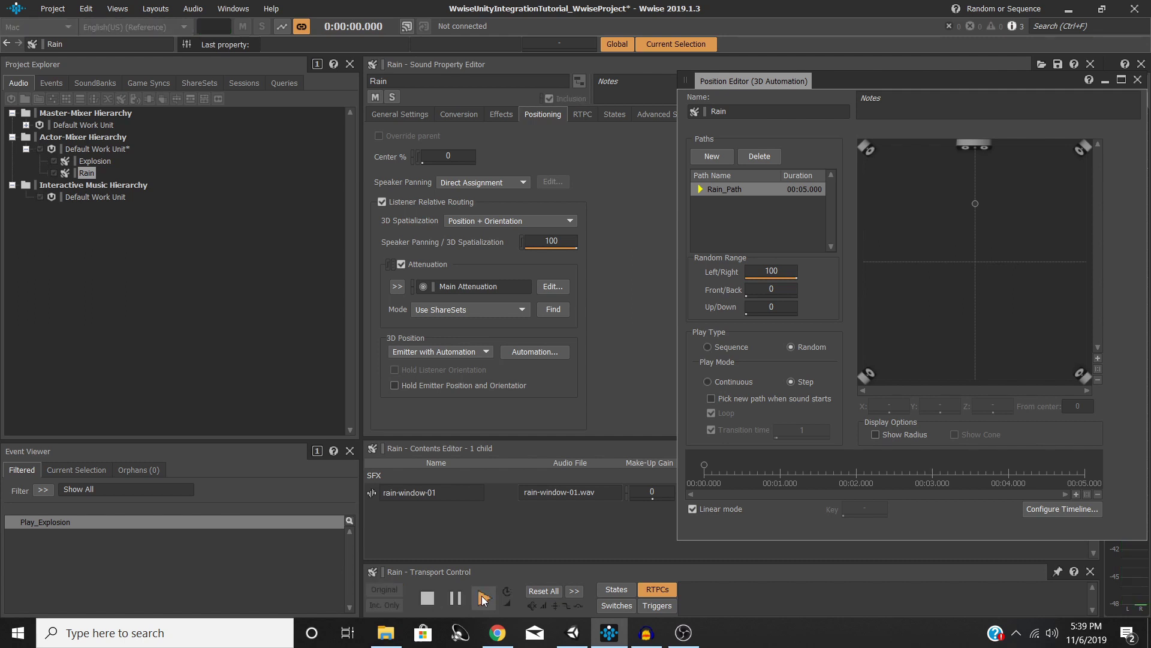
left_click(429, 597)
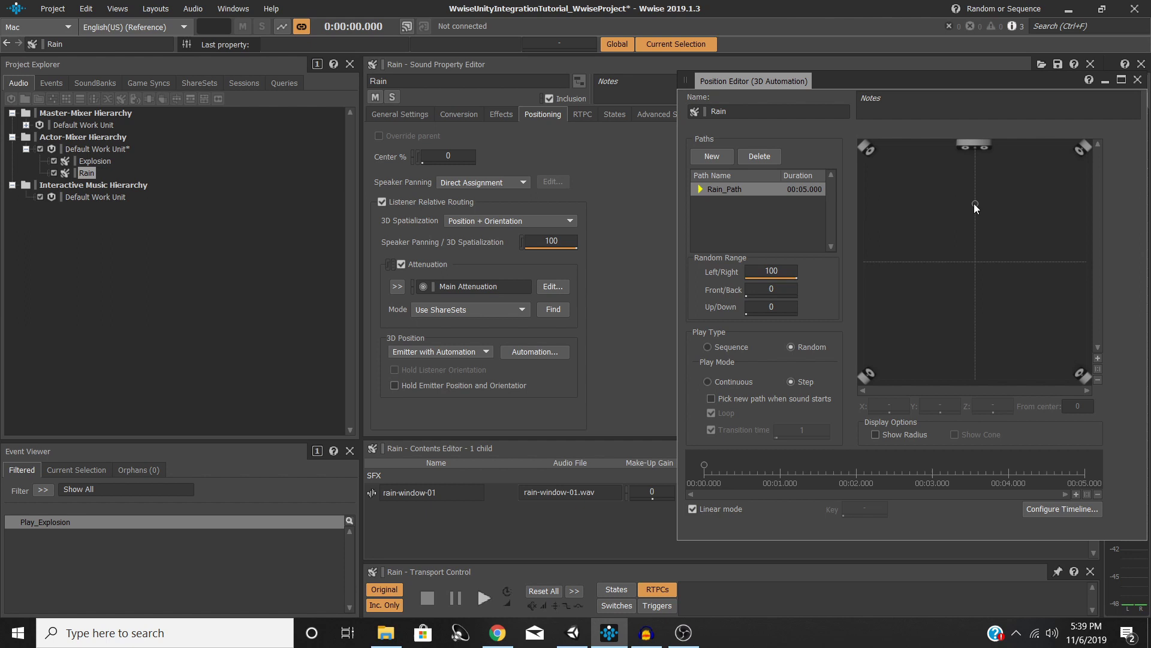
left_click_drag(975, 205, 969, 267)
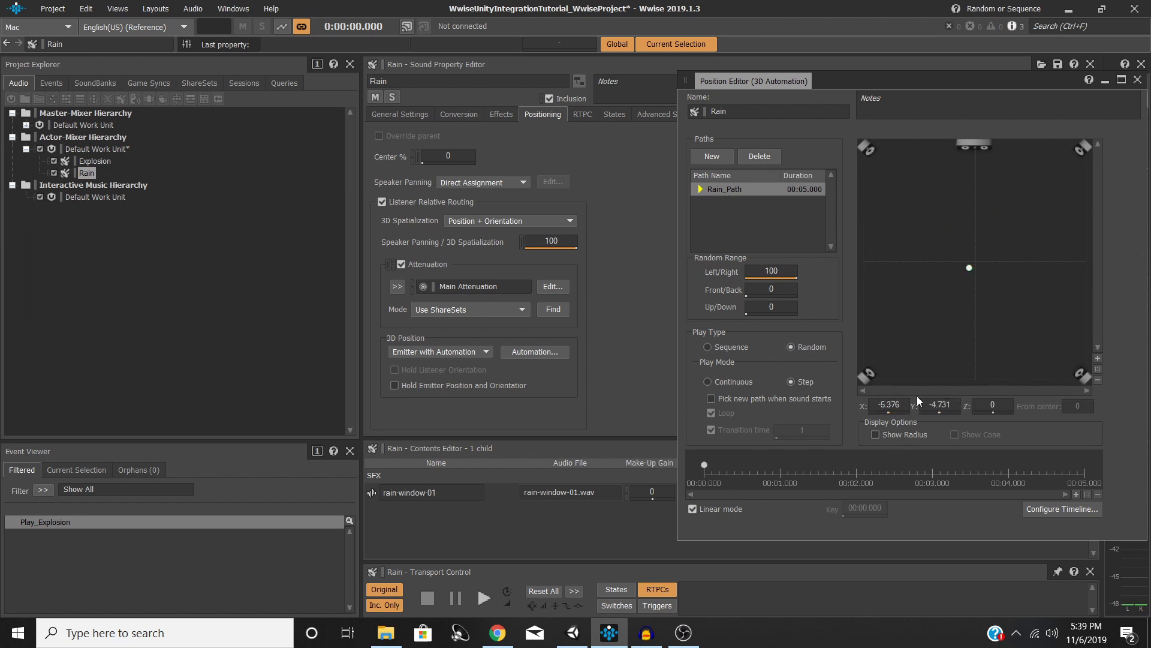
Close the Position Editor and set Rain's 3D Position to Emitter.
left_click(1137, 79)
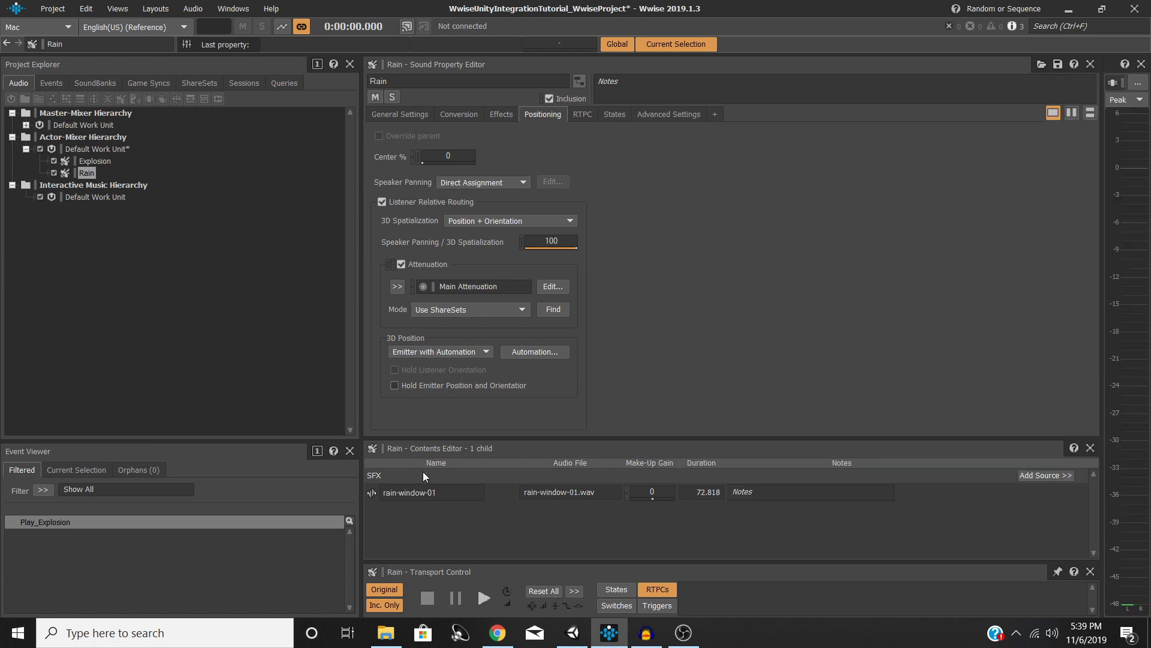
left_click(470, 352)
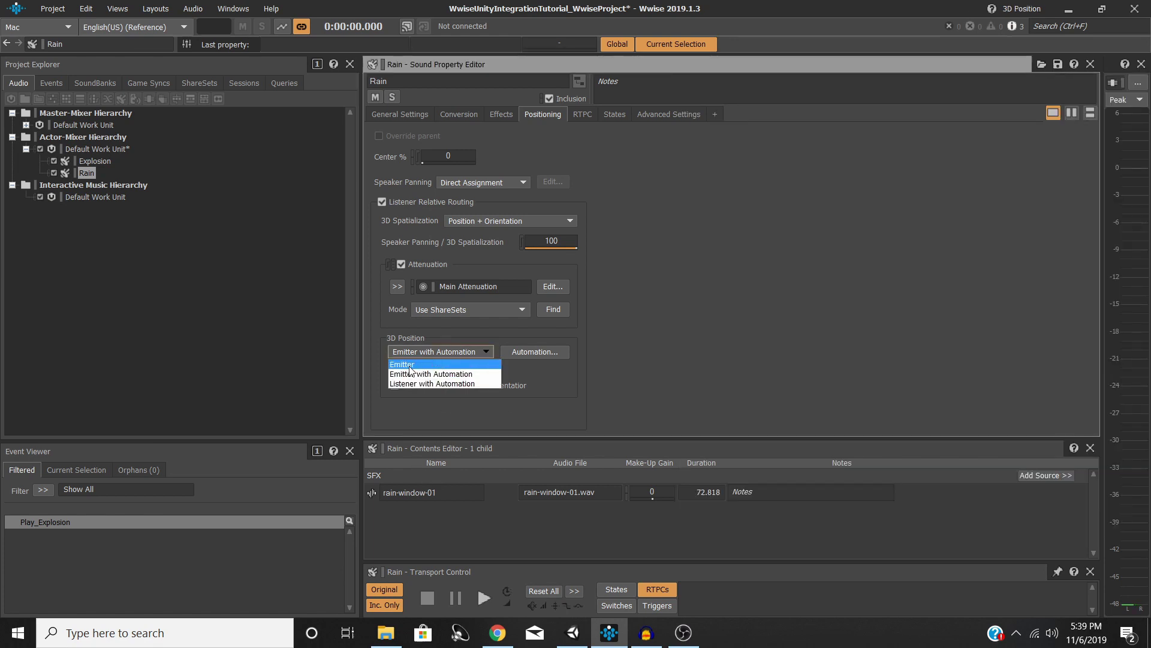
left_click(445, 363)
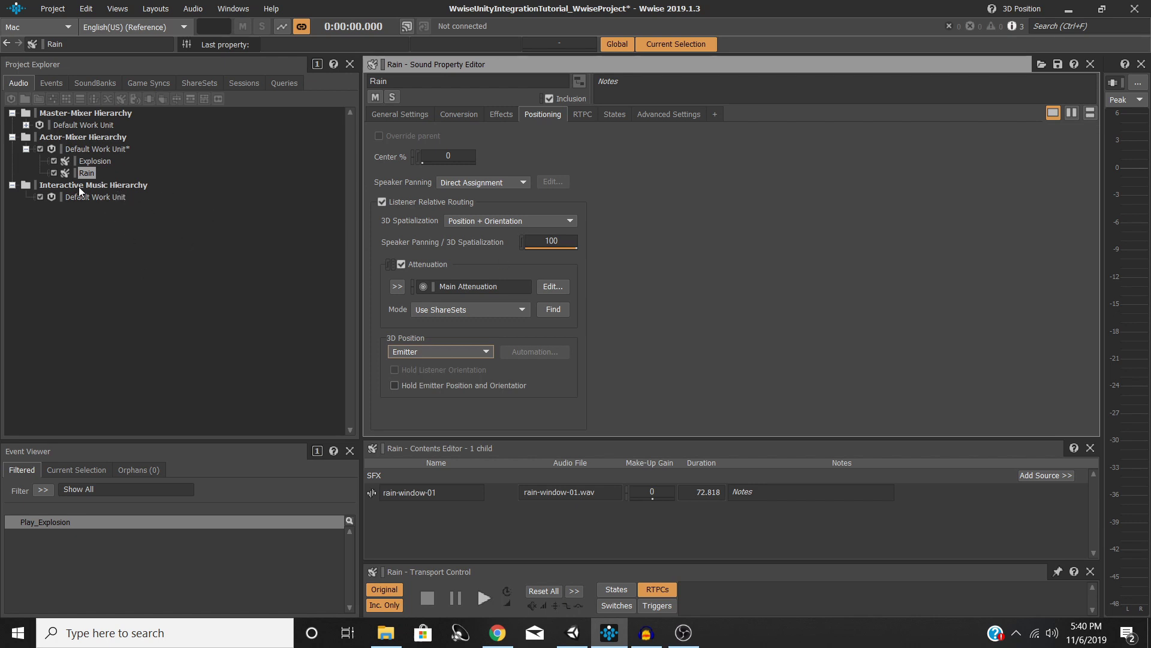
Create a Play_Rain event playing the Rain sound, then save the project.
left_click(89, 173)
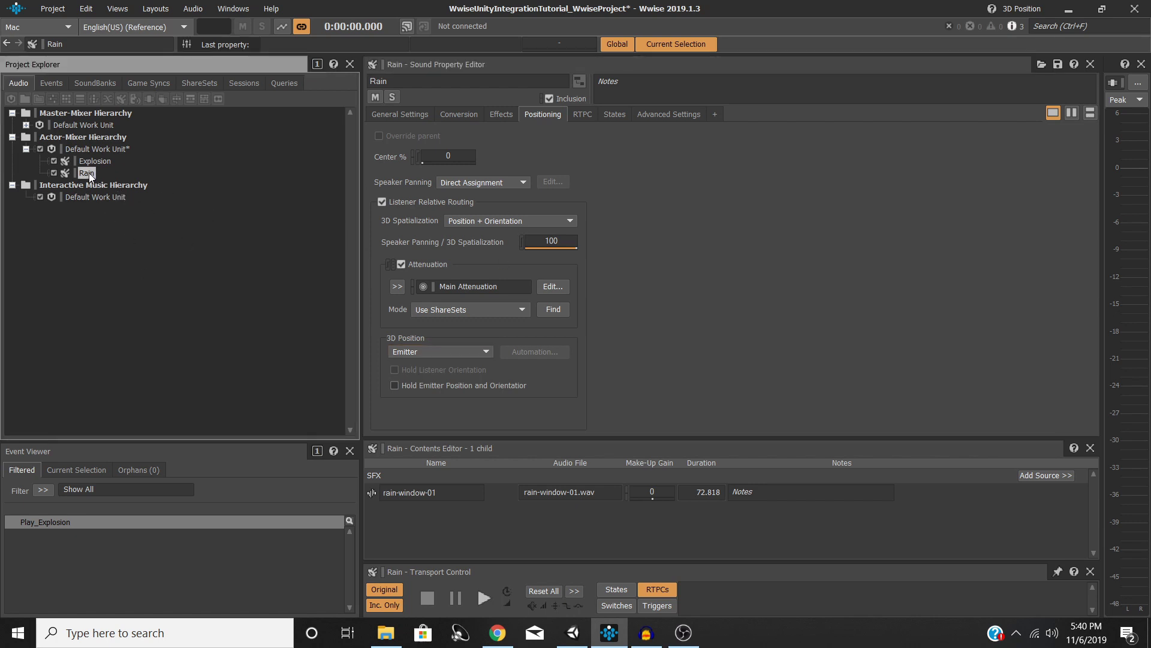
right_click(89, 173)
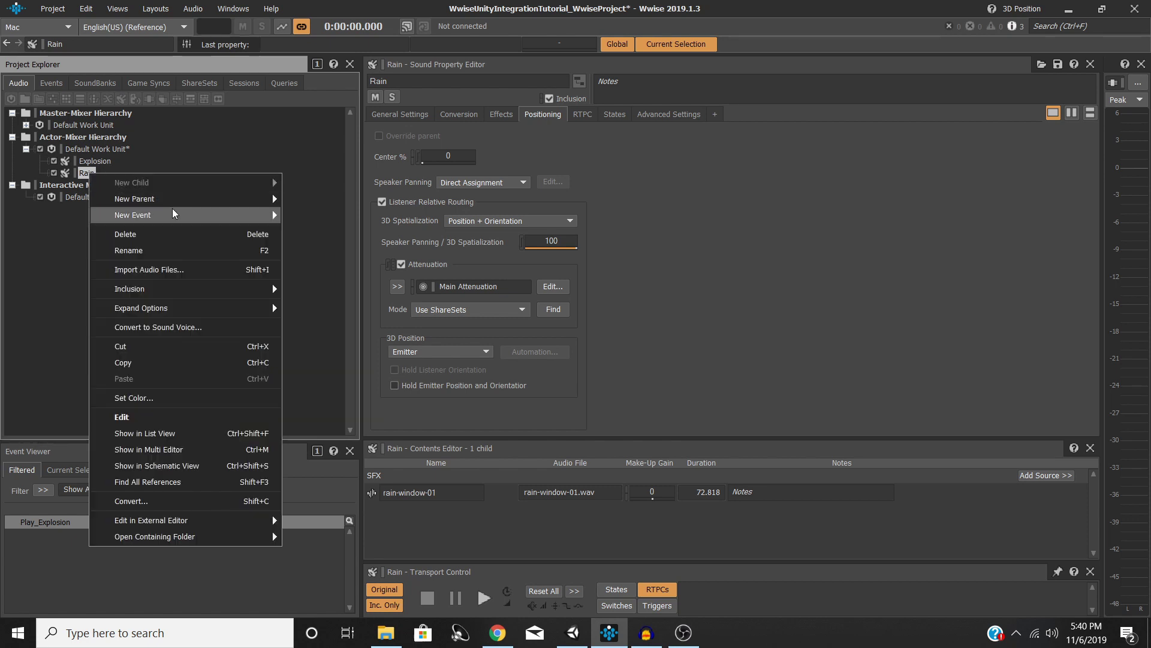
mouse_move(175, 214)
left_click(319, 215)
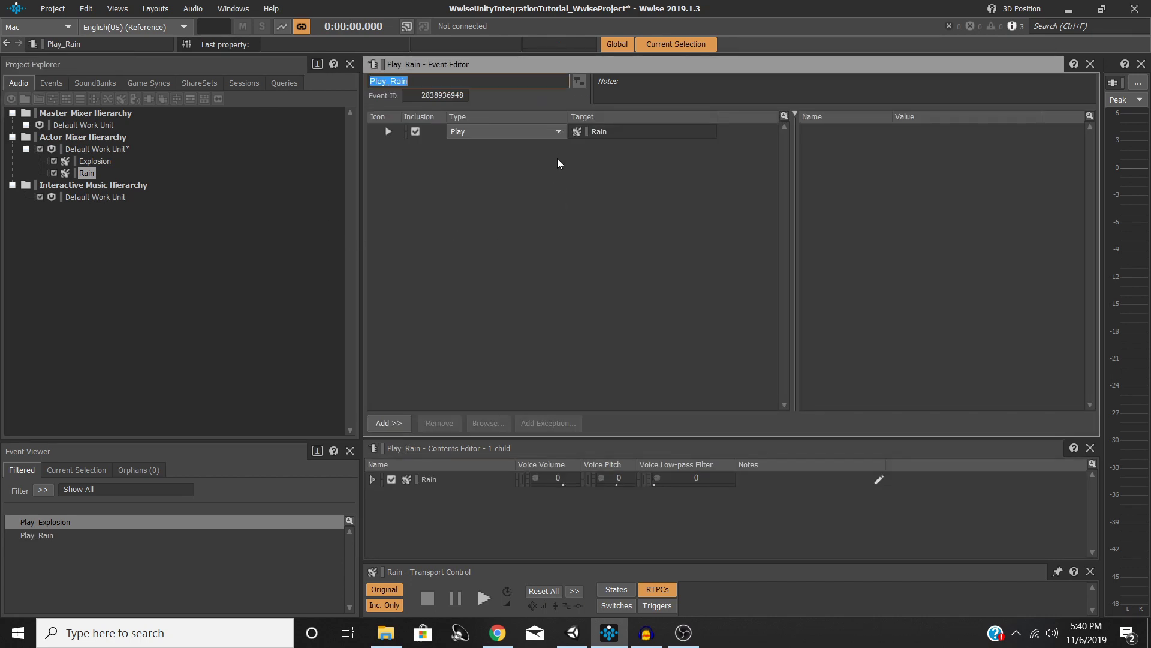
left_click(566, 198)
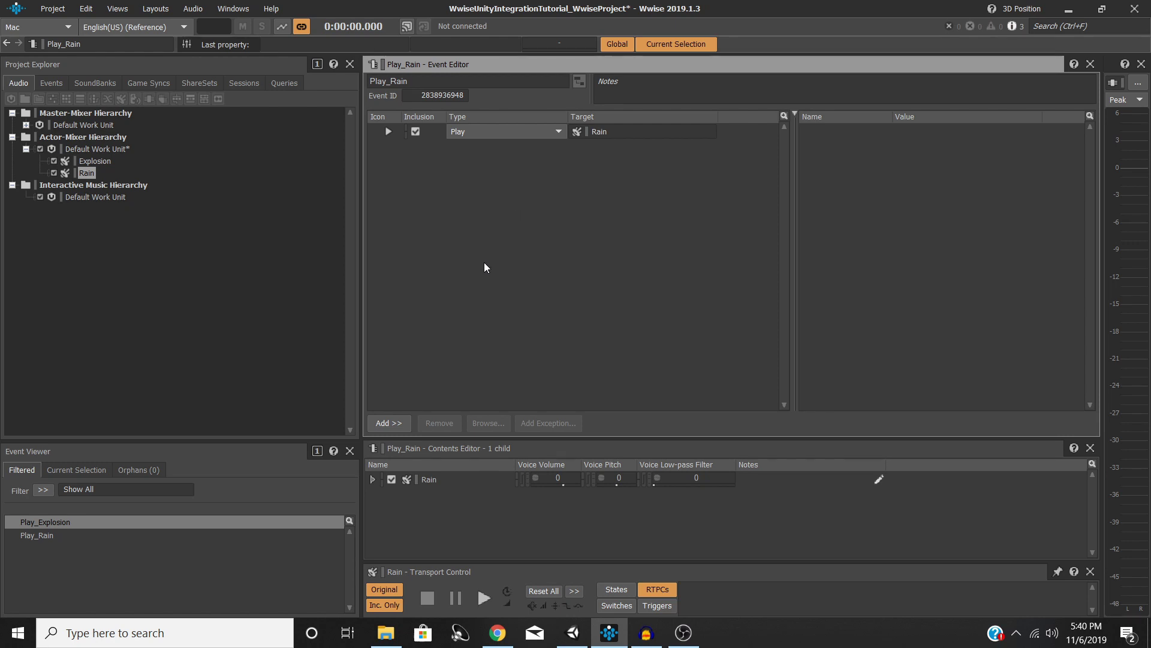
key("ctrl+s")
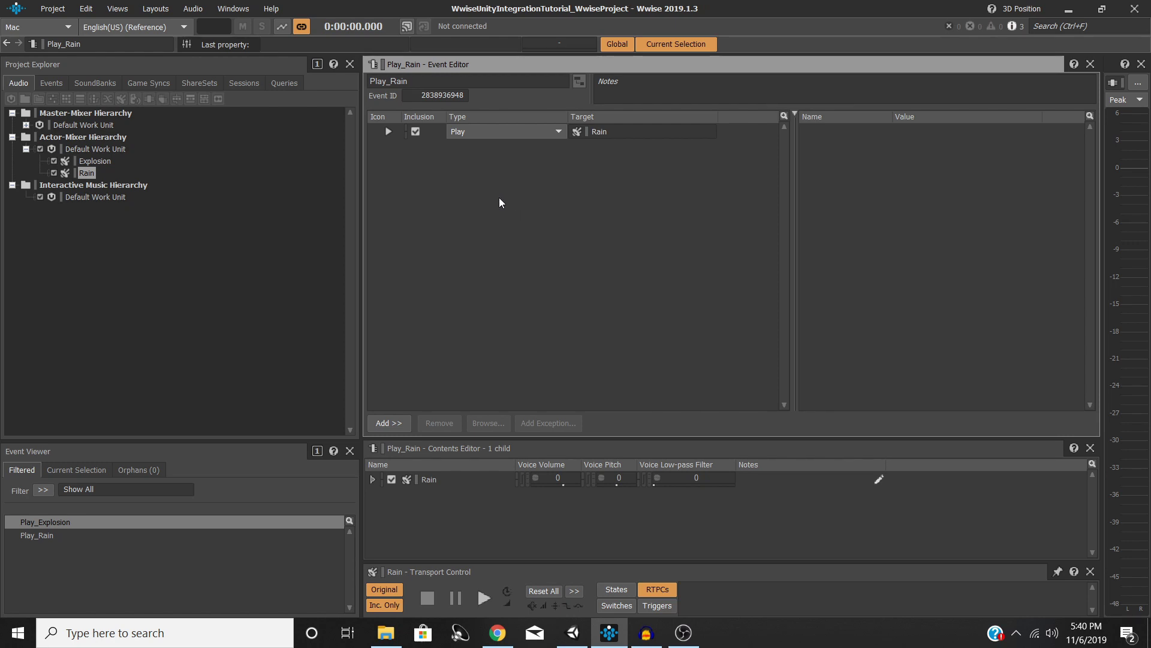
Switch to the SoundBank layout, backing out of an accidental new soundbank.
left_click(163, 9)
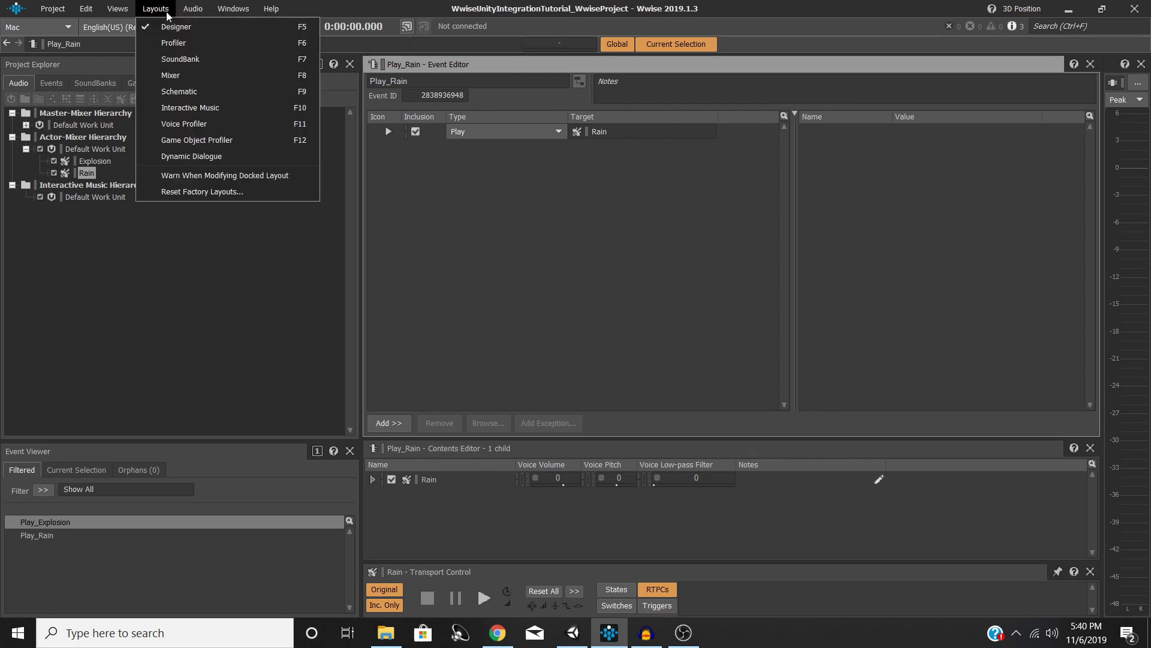
left_click(197, 63)
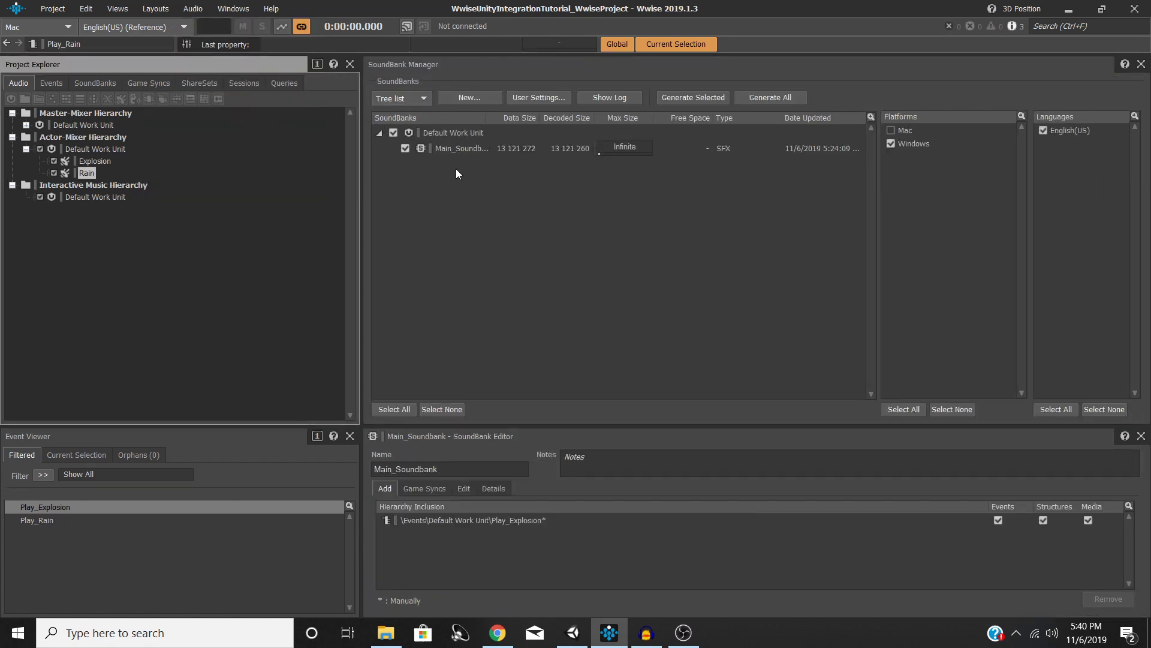
left_click(470, 98)
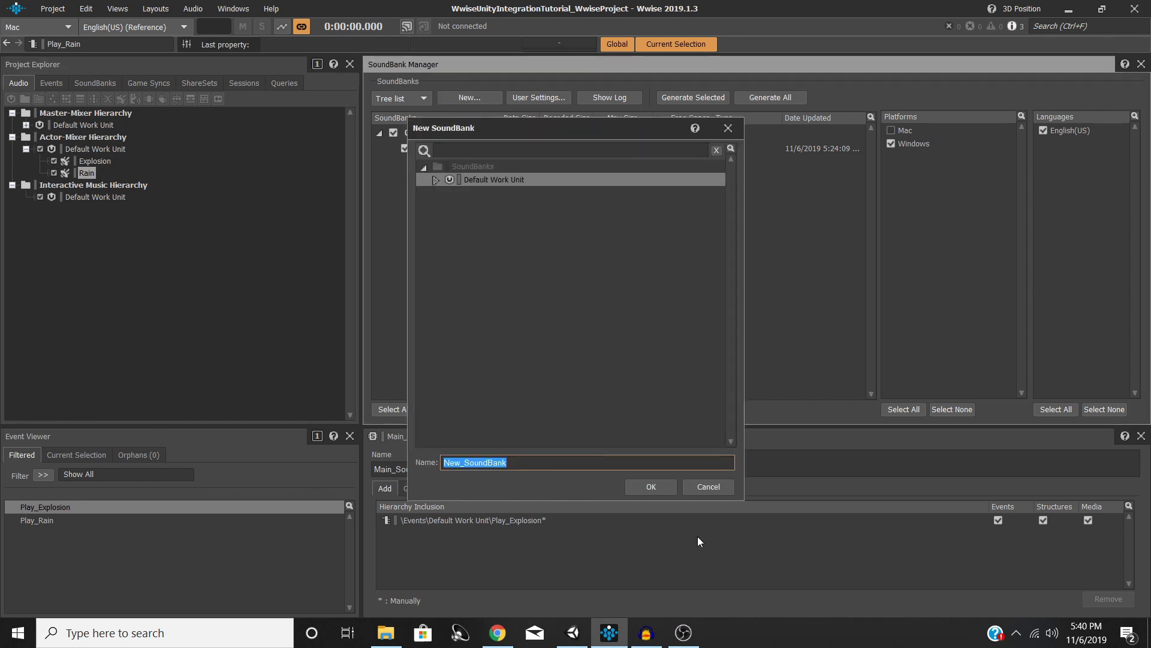
left_click(708, 487)
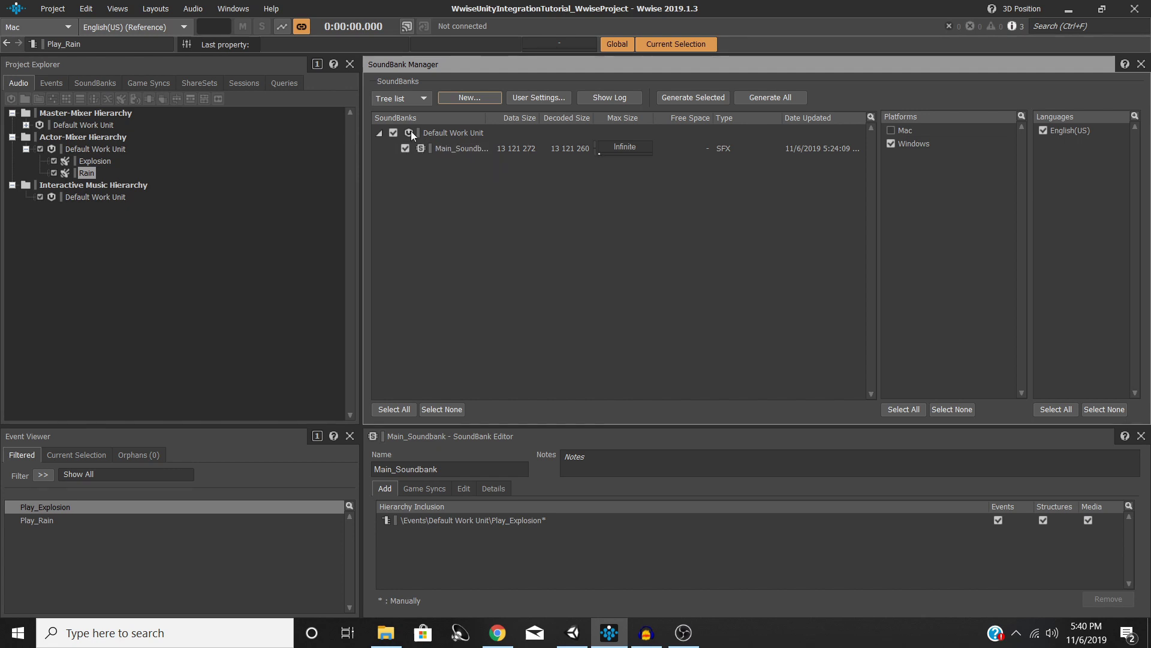
Select Main_Soundbank and add Play_Rain to its Hierarchy Inclusion list.
left_click(380, 133)
left_click(379, 133)
left_click(435, 148)
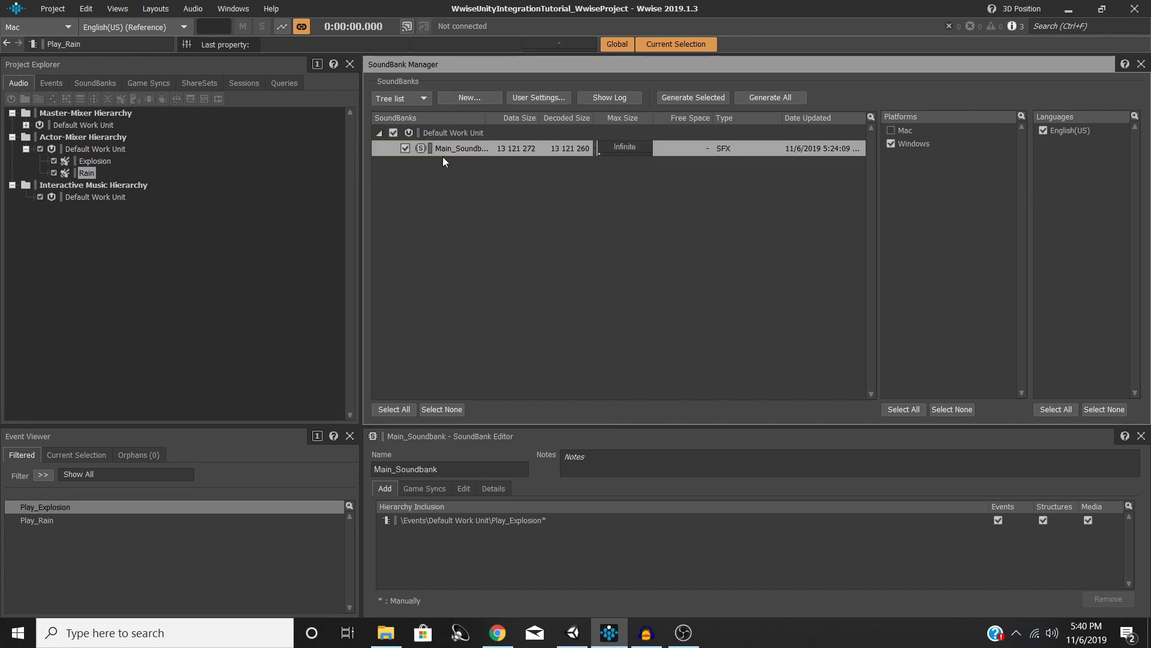
left_click(42, 520)
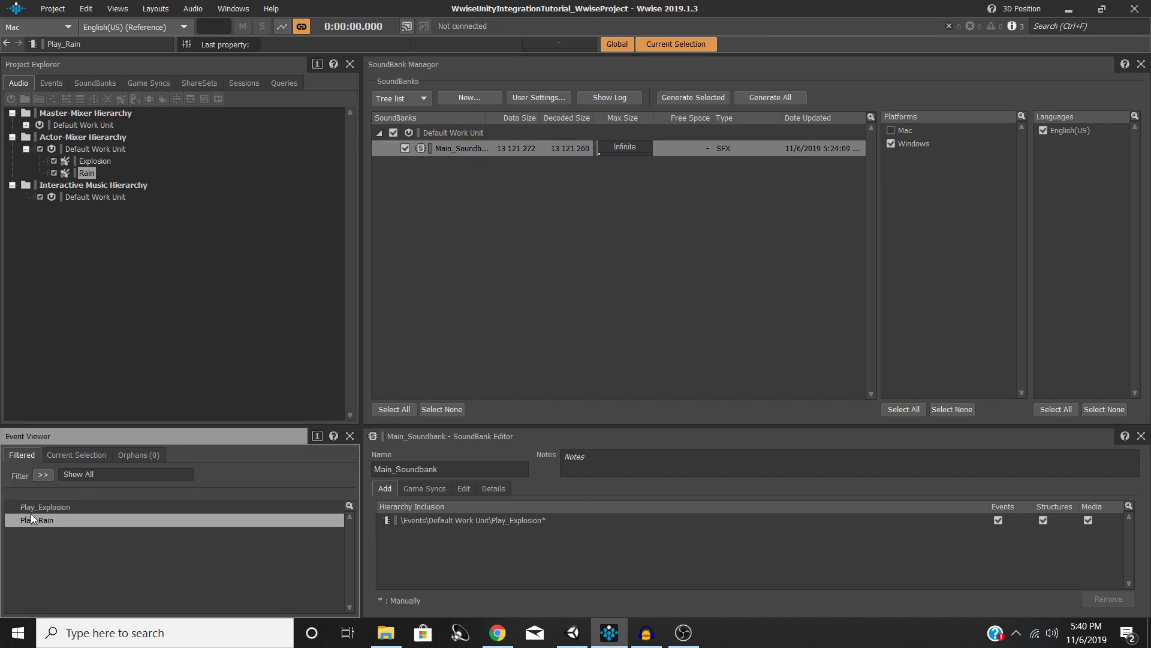
left_click_drag(40, 520, 475, 554)
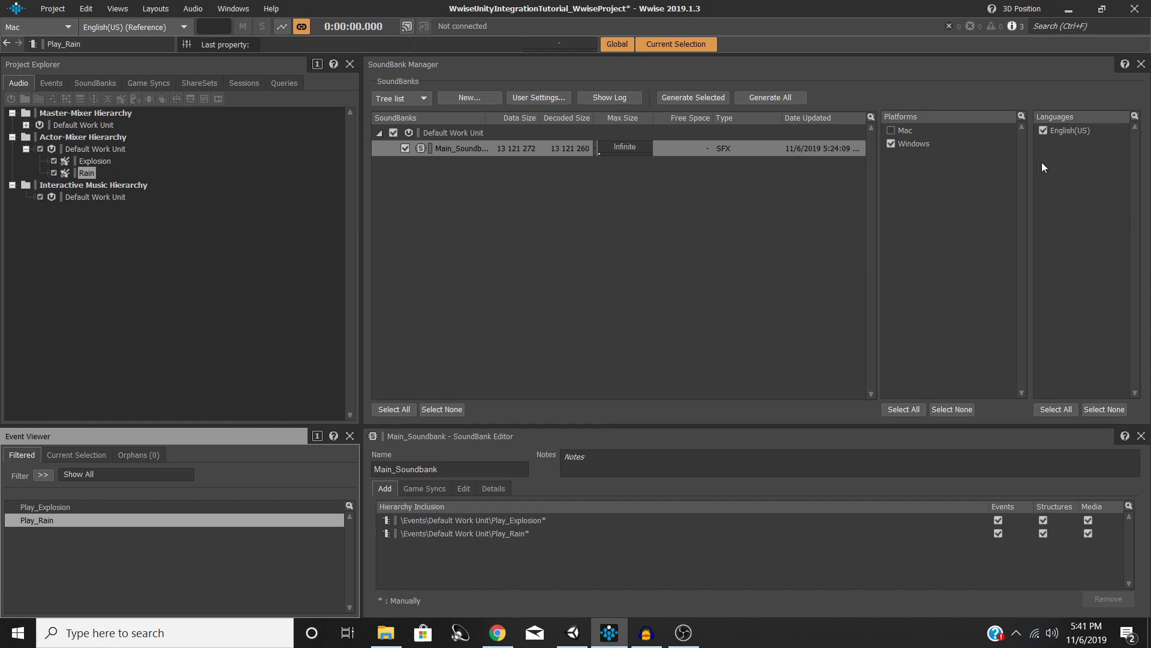
Generate Main_Soundbank, dismiss the generation results, and save the project with Ctrl+S.
left_click(696, 97)
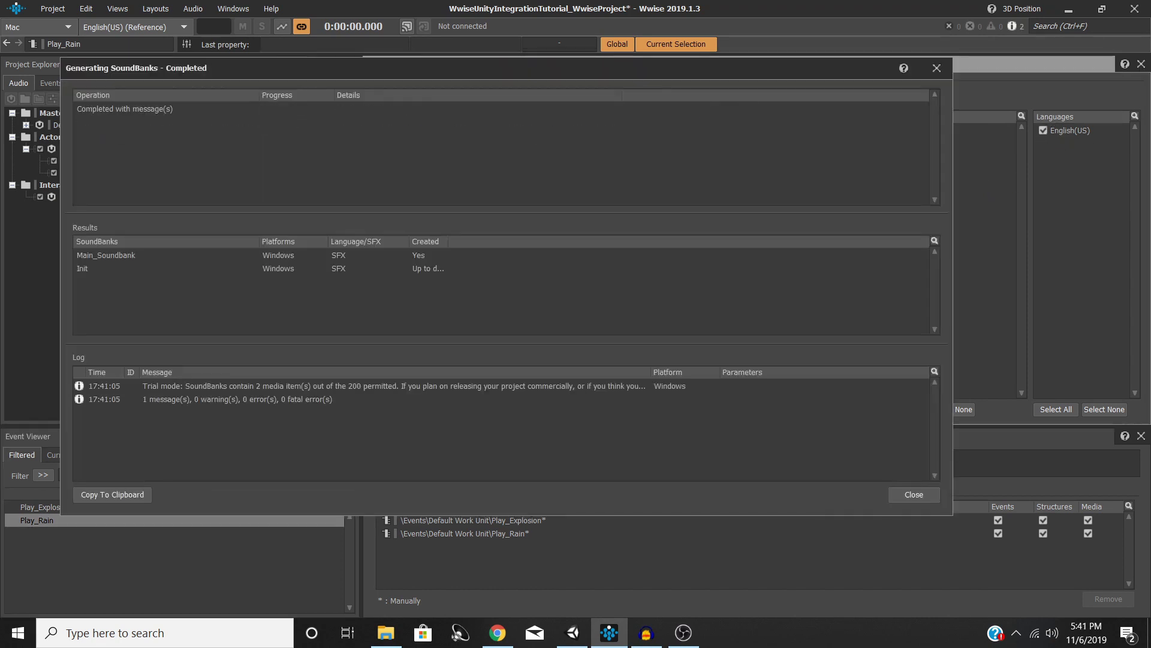
left_click(926, 498)
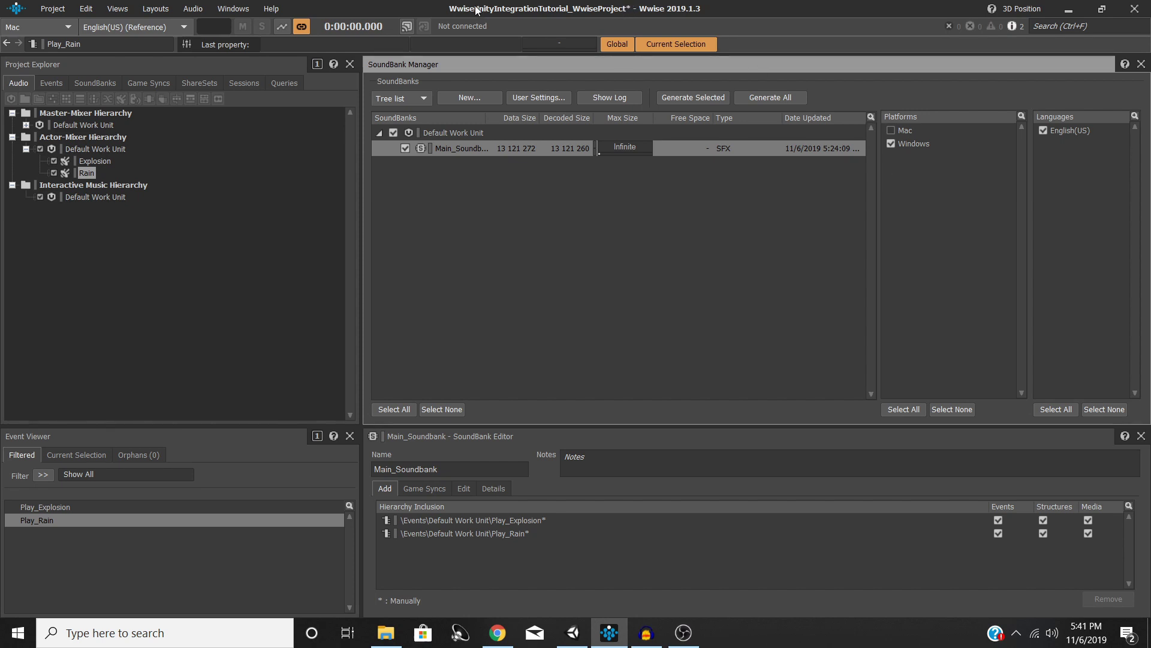
key("ctrl+s")
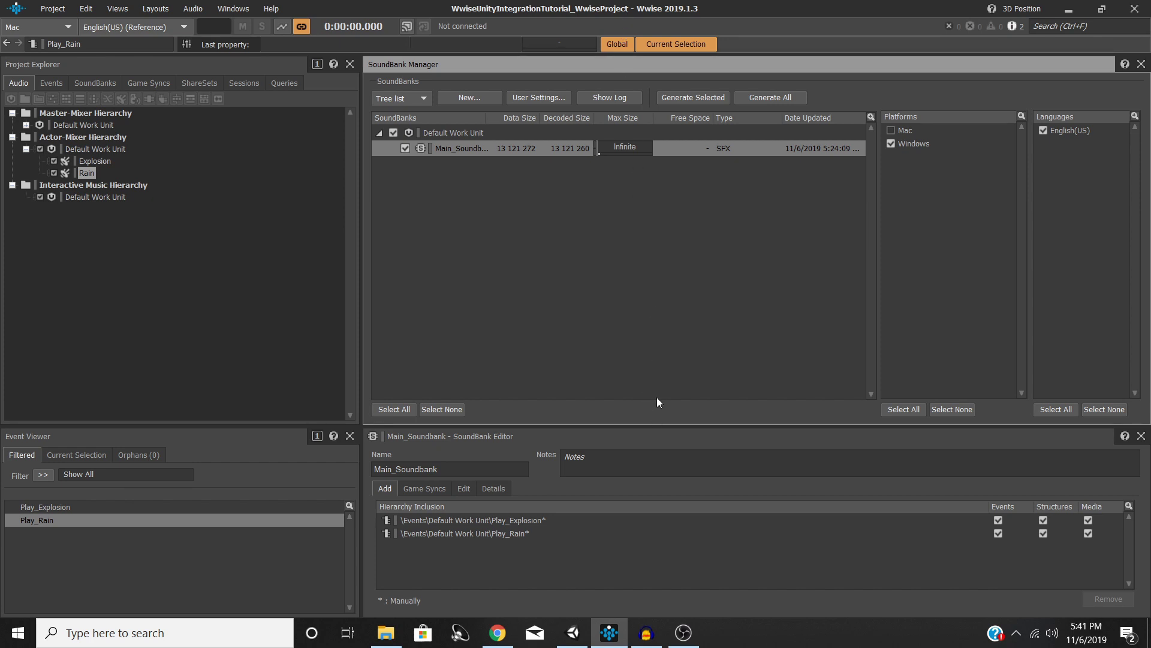
In Unity, select the Cube and review its Ak Ambient, which plays Play_Explosion on Start.
left_click(573, 633)
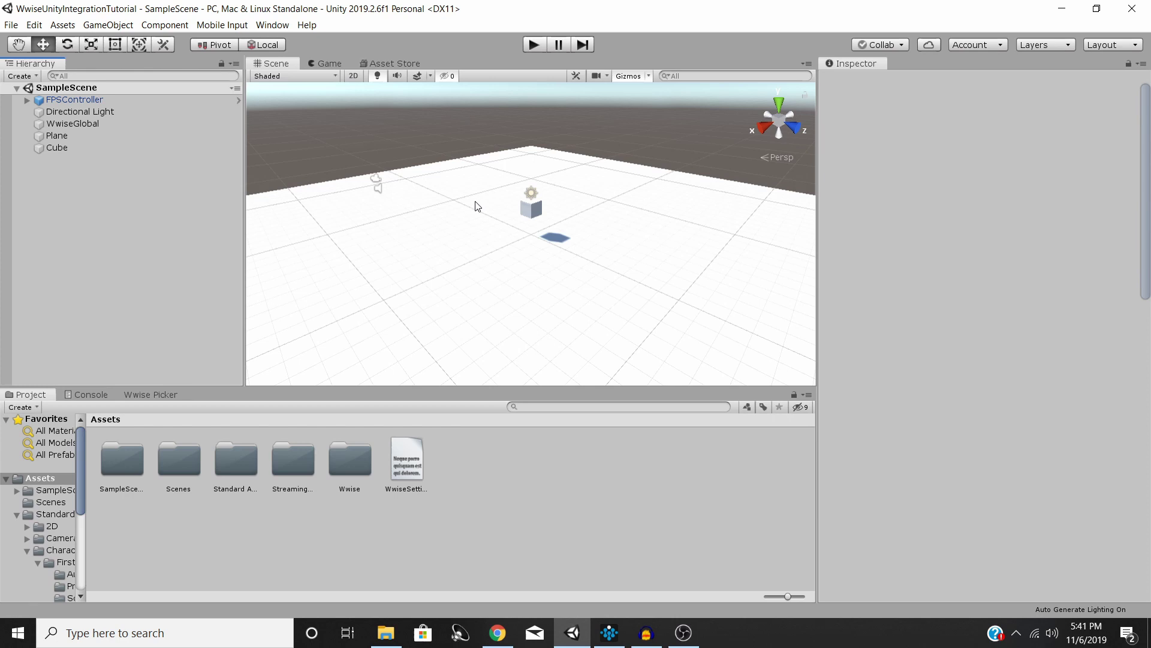
left_click(615, 346)
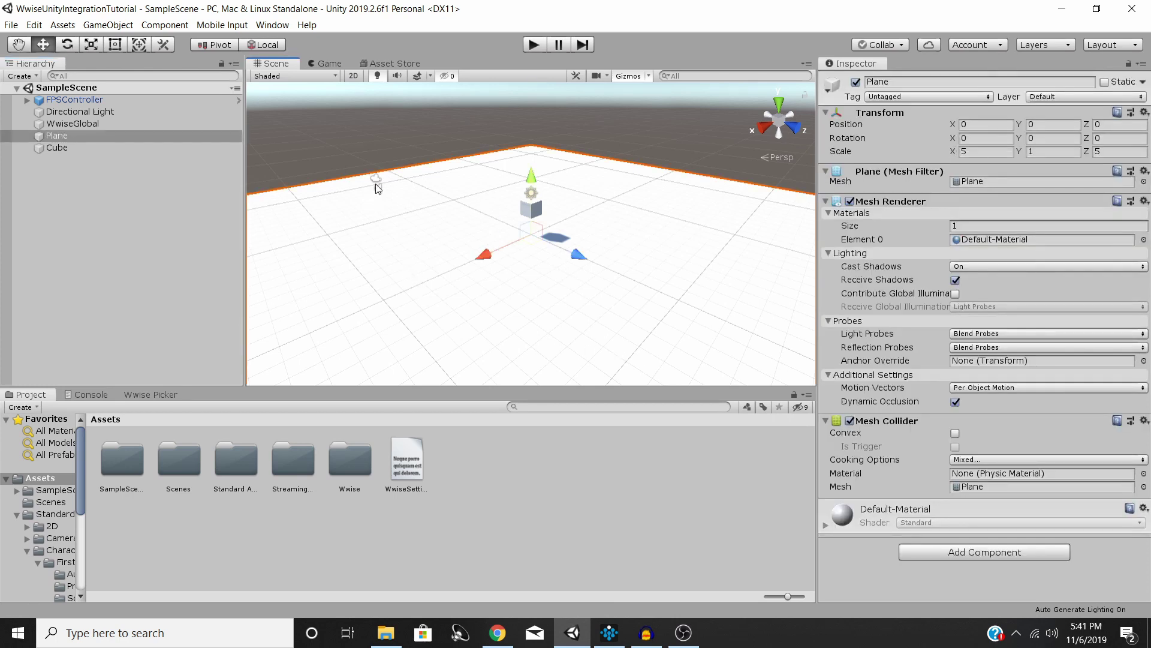
left_click(376, 182)
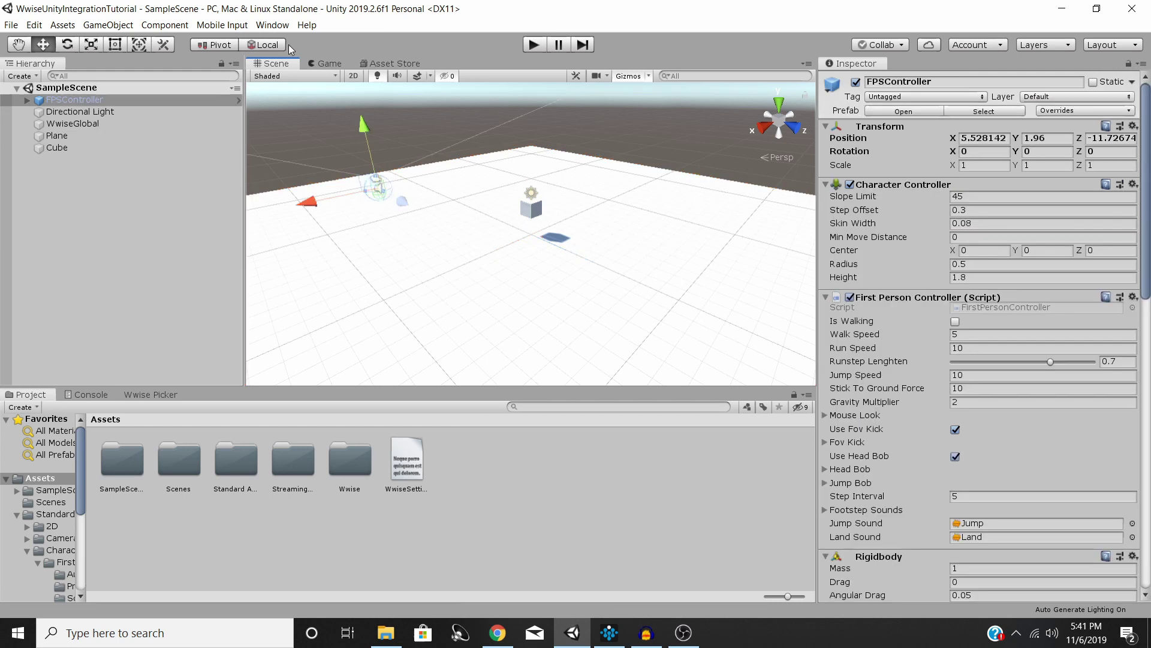
left_click(533, 211)
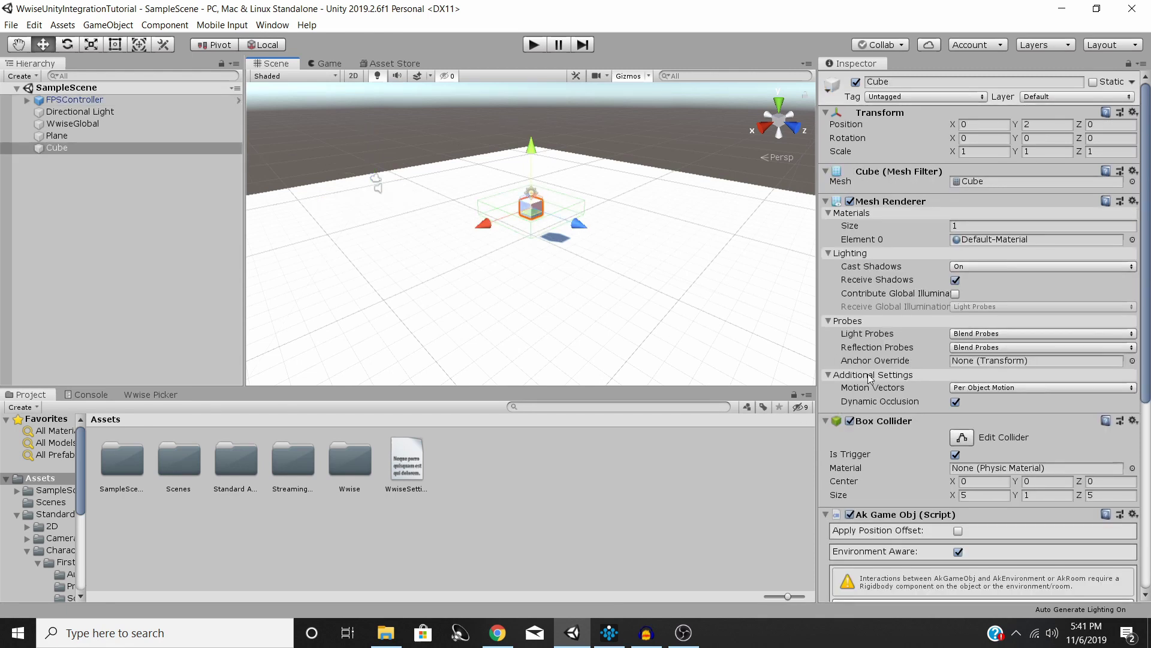
scroll(869, 365, "down", 5)
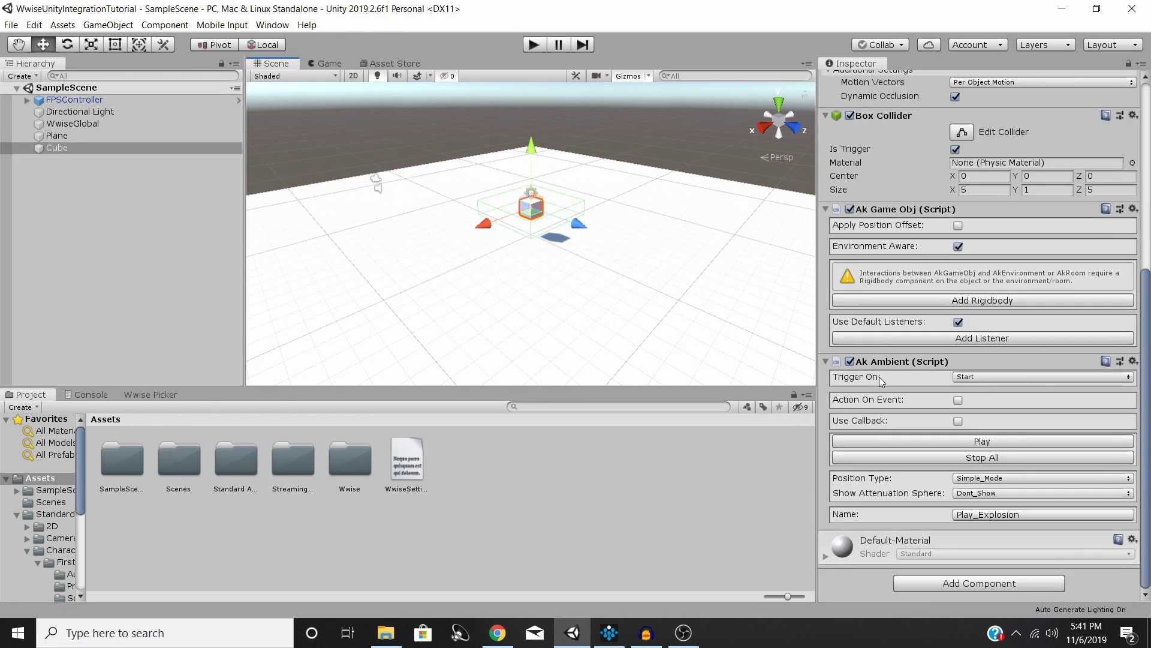
left_click(978, 375)
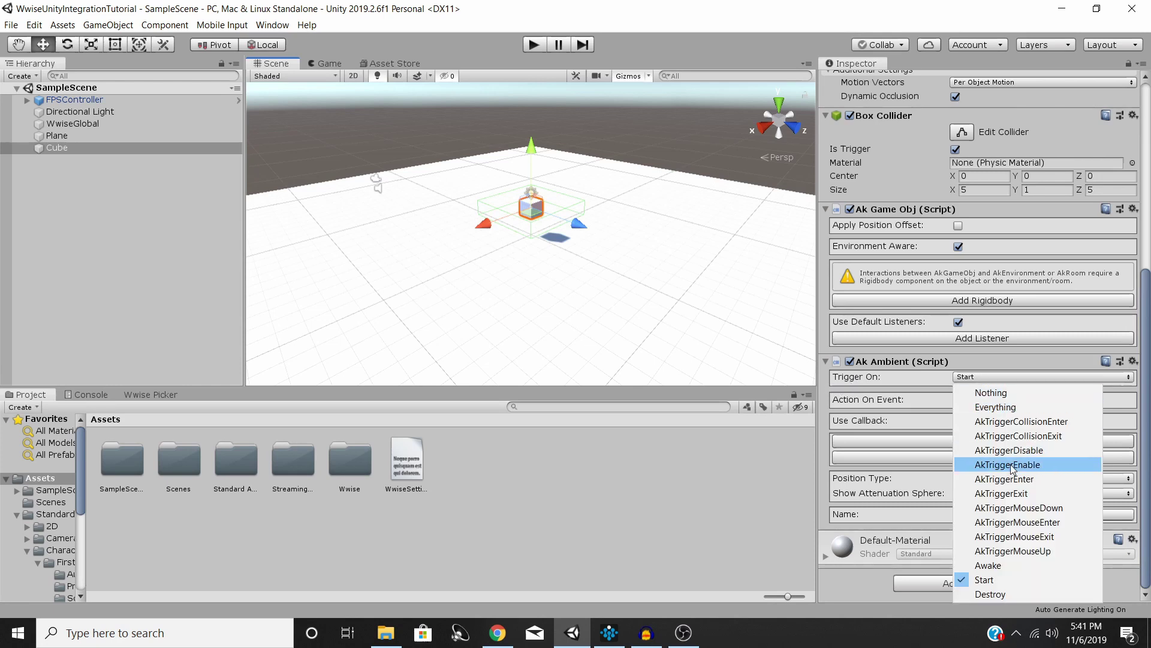
left_click(991, 374)
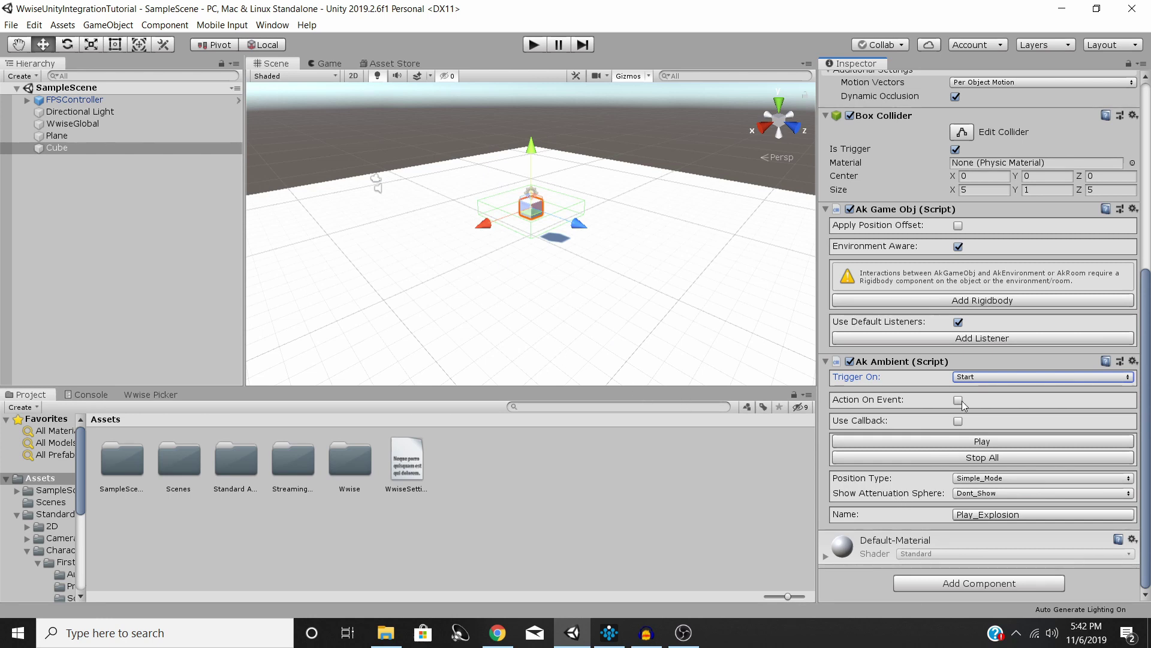
Create a new cube, Cube (1), and add an AkAmbient component to it.
right_click(92, 216)
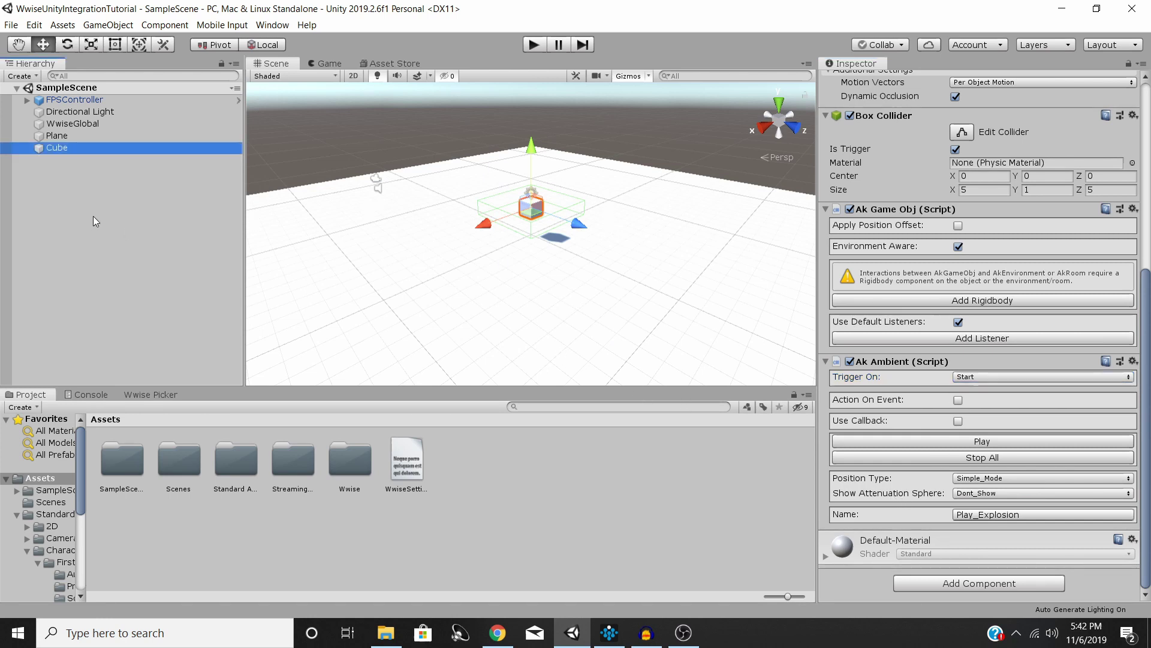
mouse_move(174, 355)
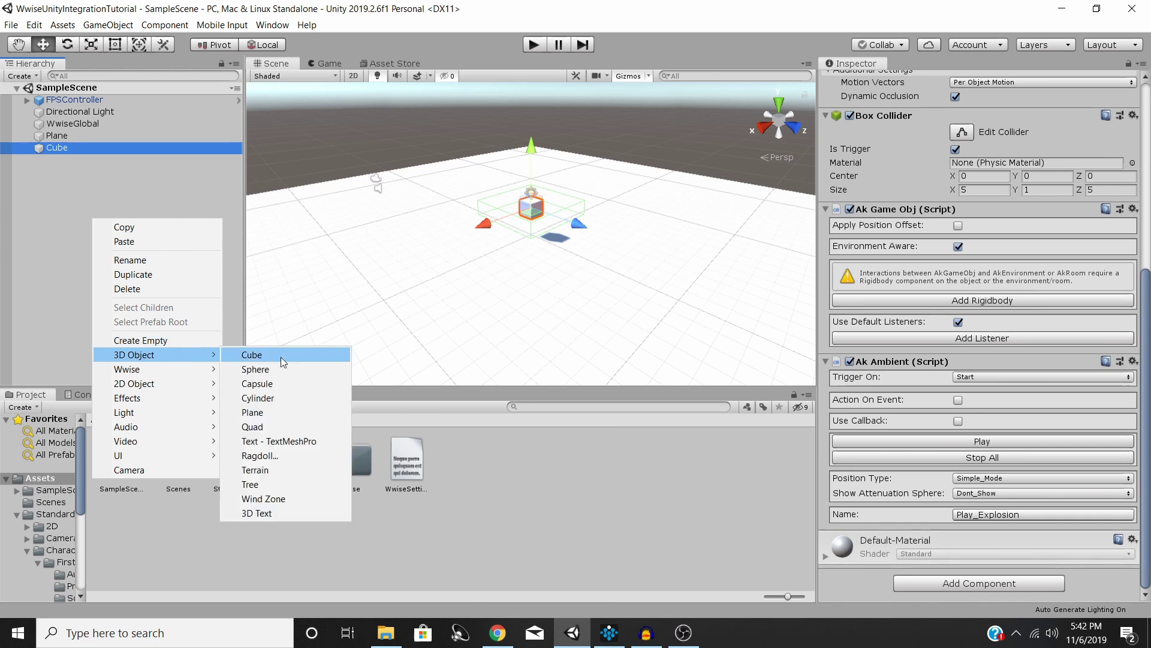
left_click(296, 359)
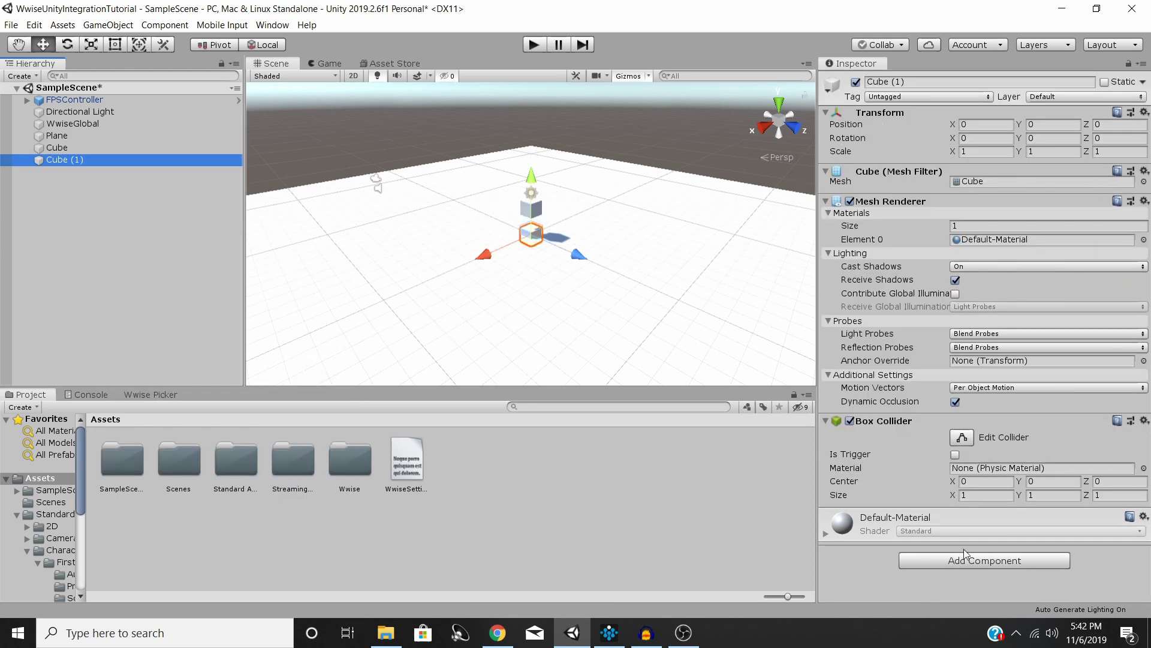
left_click(977, 564)
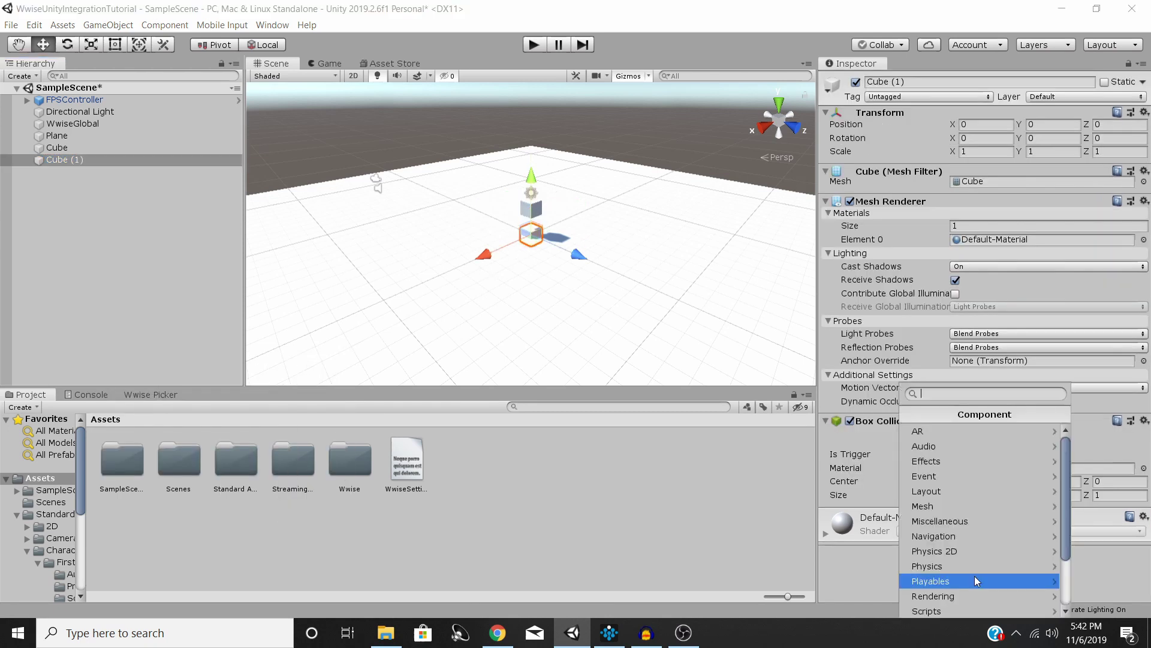
type("ak")
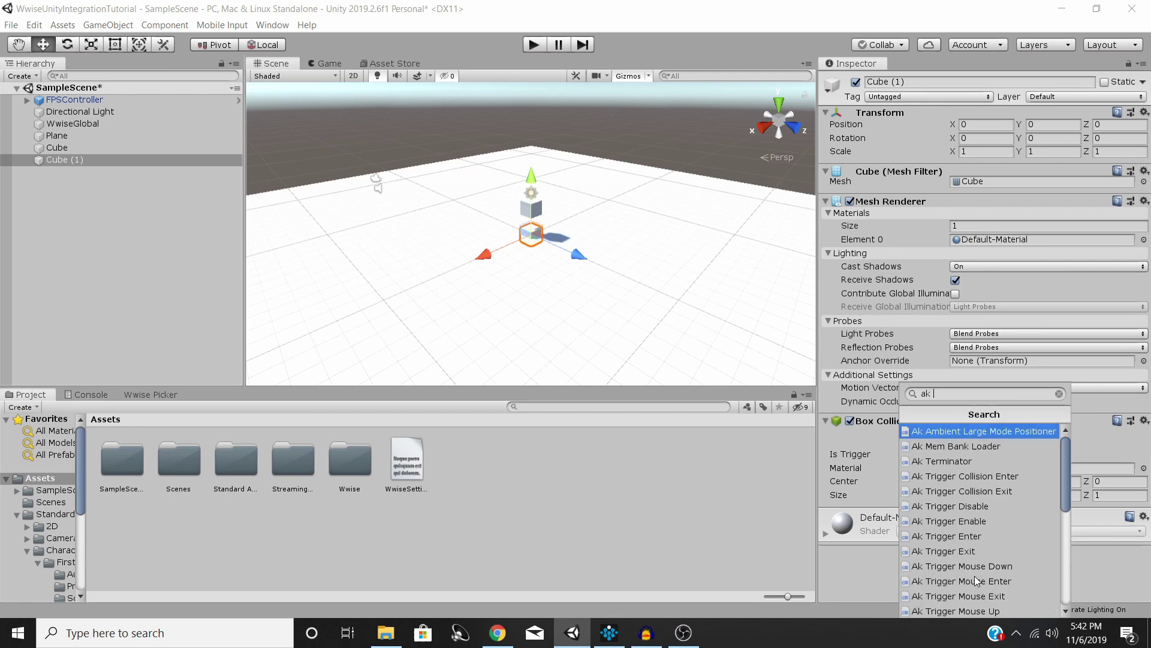
type(" am")
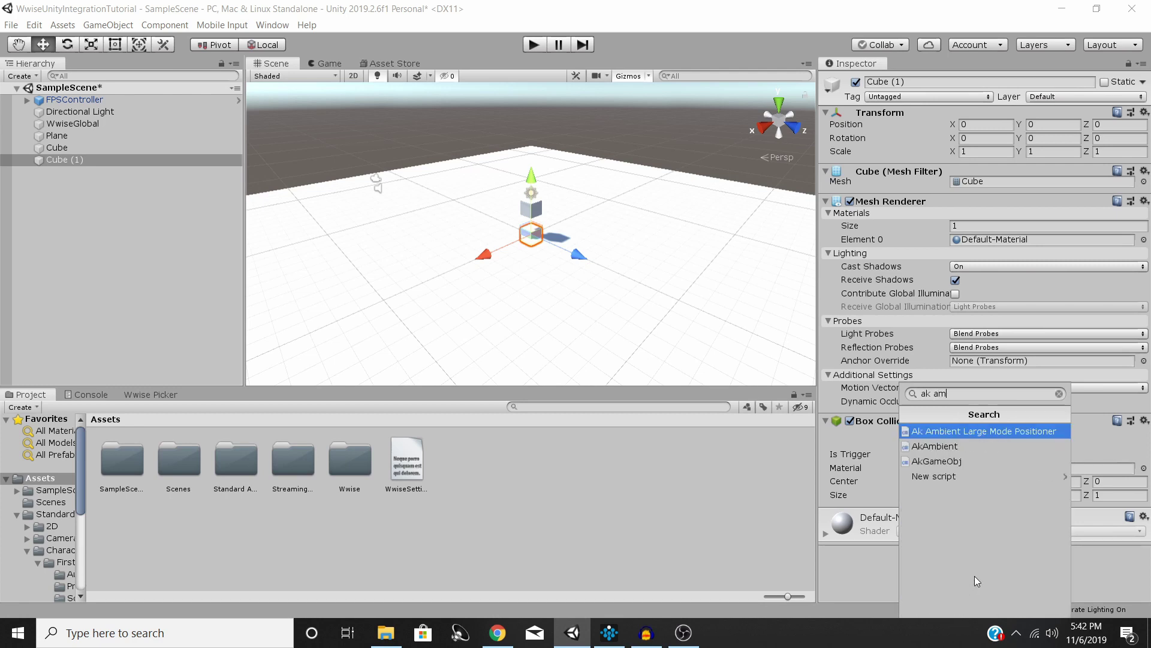
left_click(948, 447)
scroll(1019, 522, "down", 5)
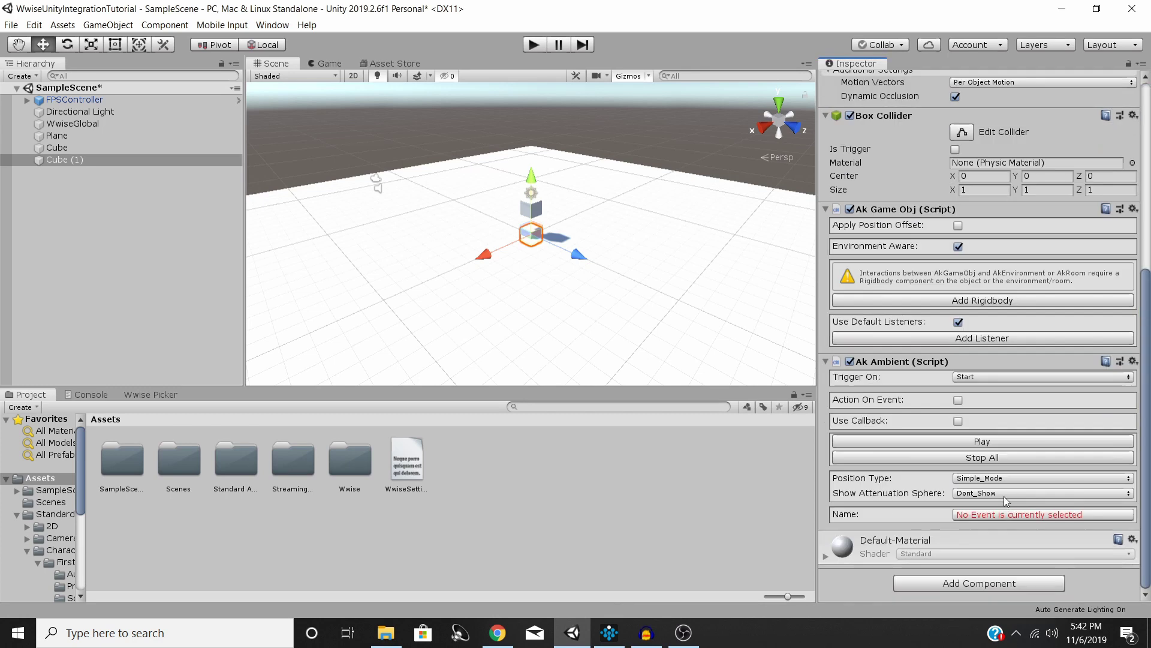
Delete Cube (1) from the scene and reselect the original Cube.
left_click(81, 160)
right_click(81, 161)
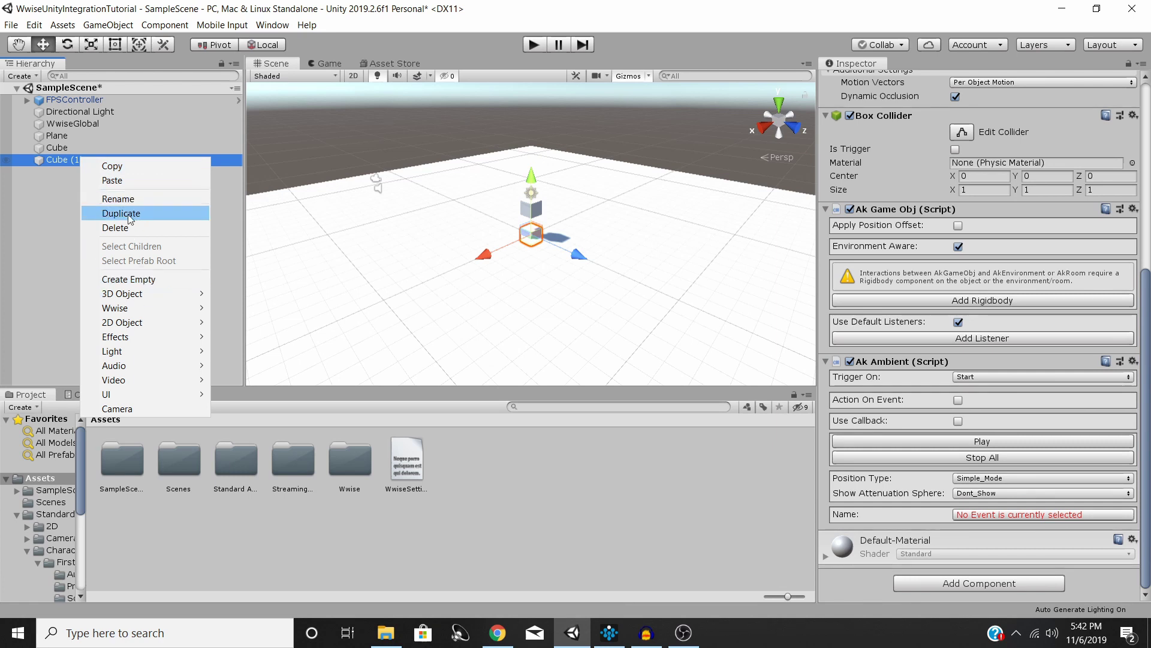
left_click(116, 226)
left_click(85, 150)
Keep the Cube's Ak Ambient trigger on Start and change its event to Play_Rain.
scroll(907, 388, "down", 10)
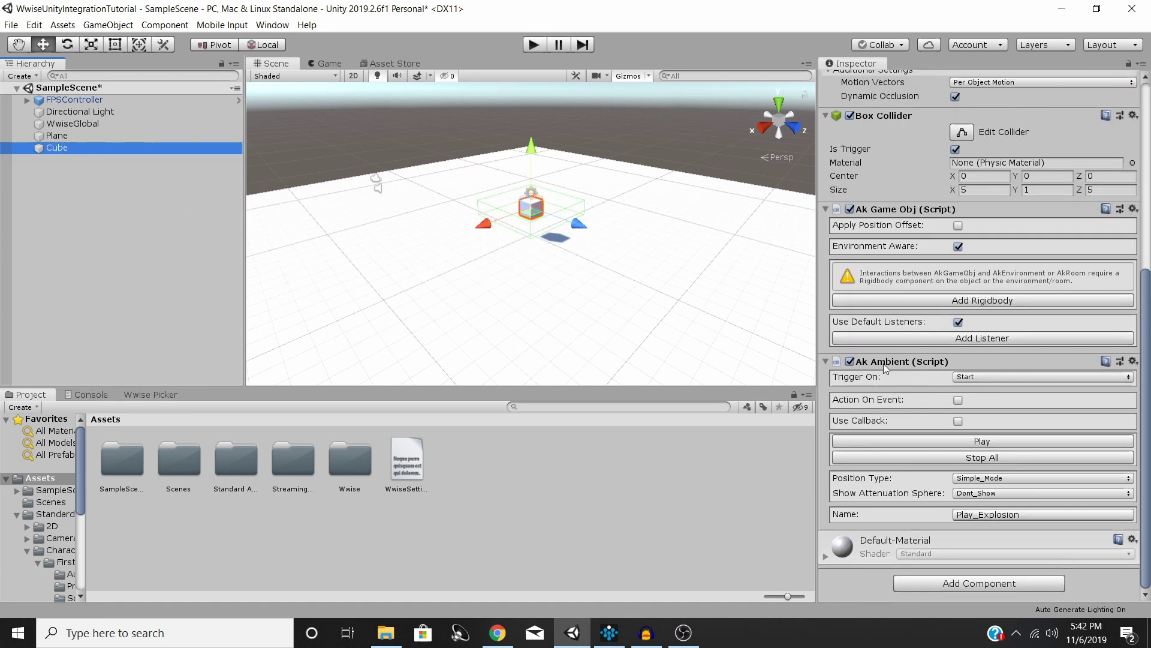
left_click(966, 376)
left_click(976, 377)
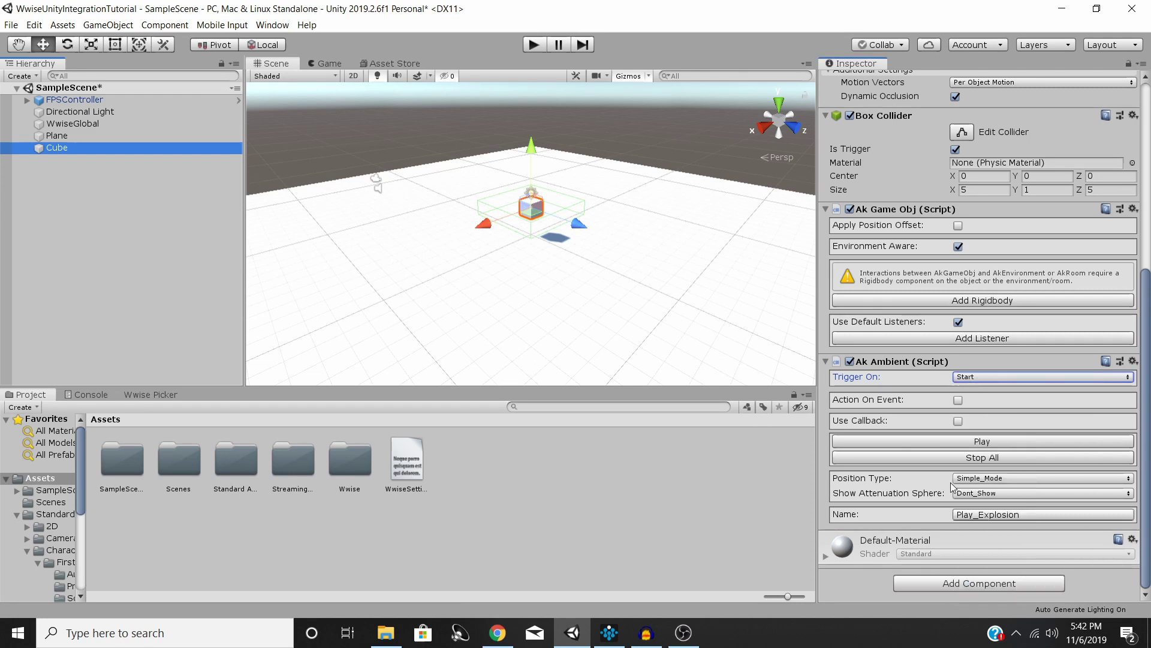
left_click(975, 515)
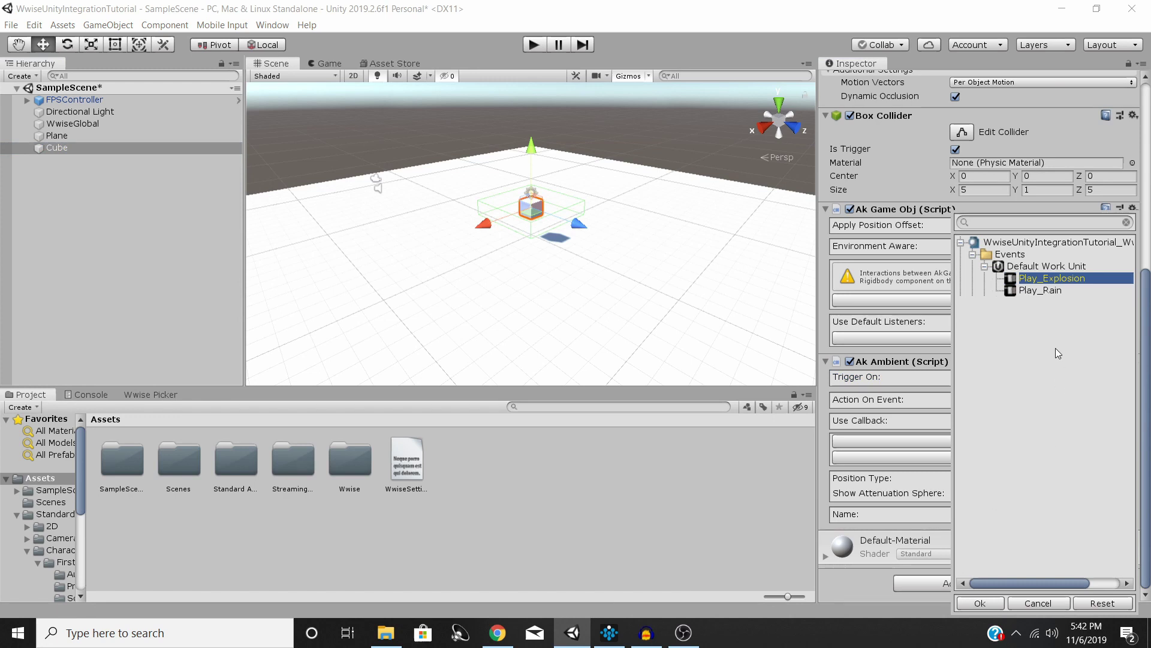
double_click(1043, 291)
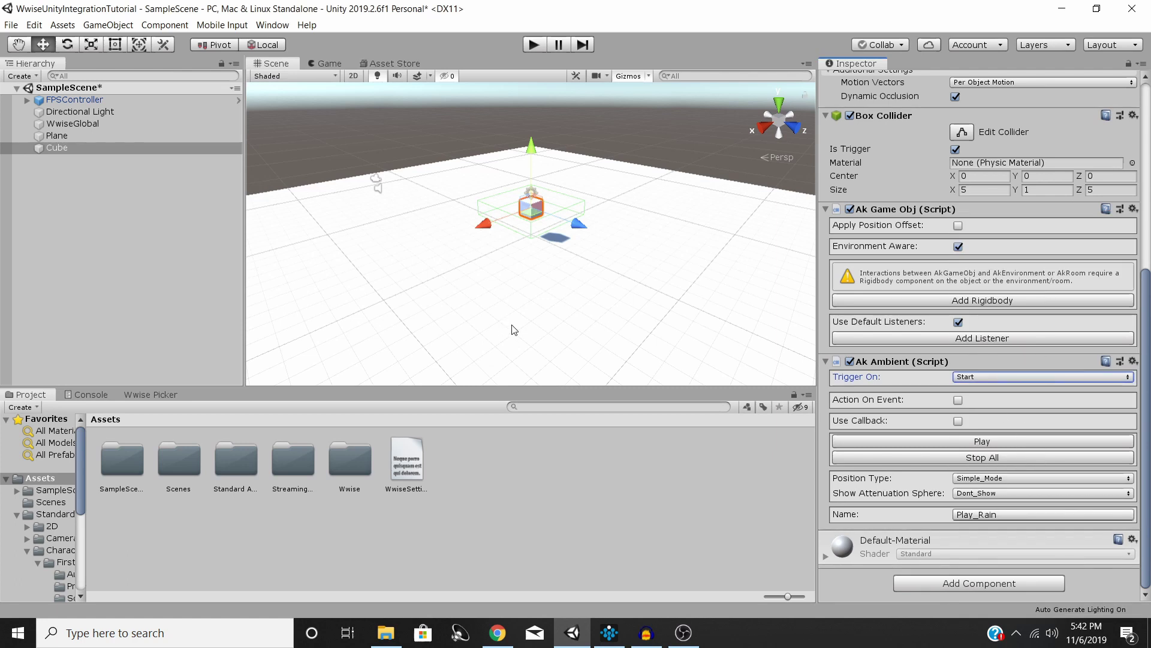
left_click(76, 125)
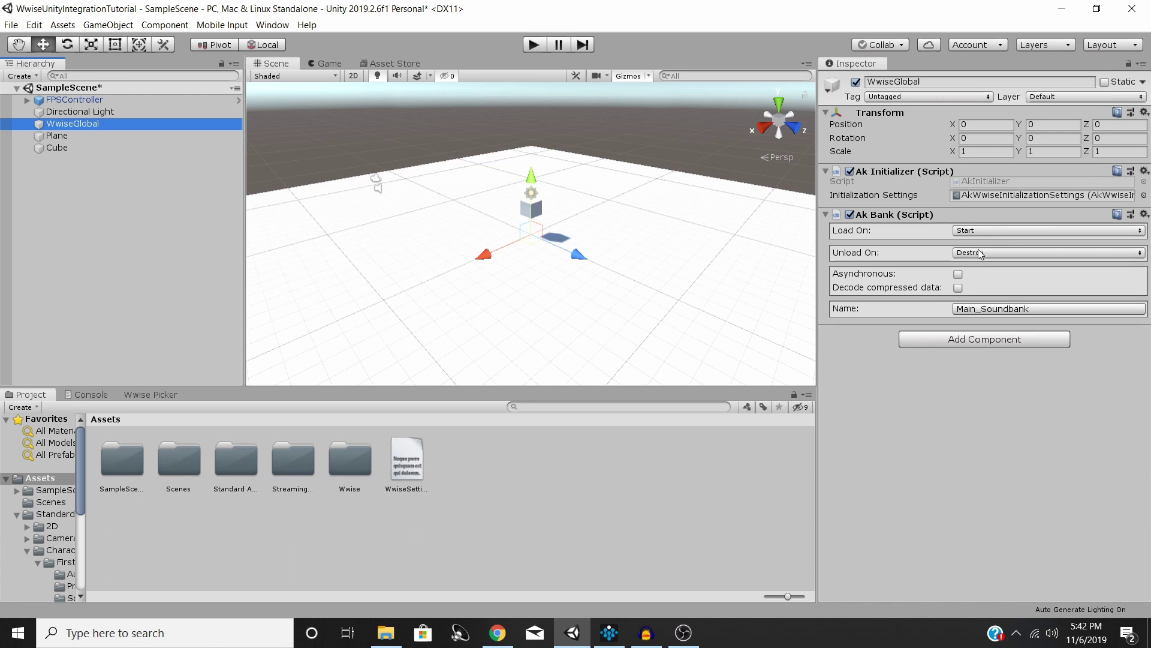
Set WwiseGlobal's Ak Bank to Main_Soundbank and save the scene with Ctrl+S.
left_click(995, 310)
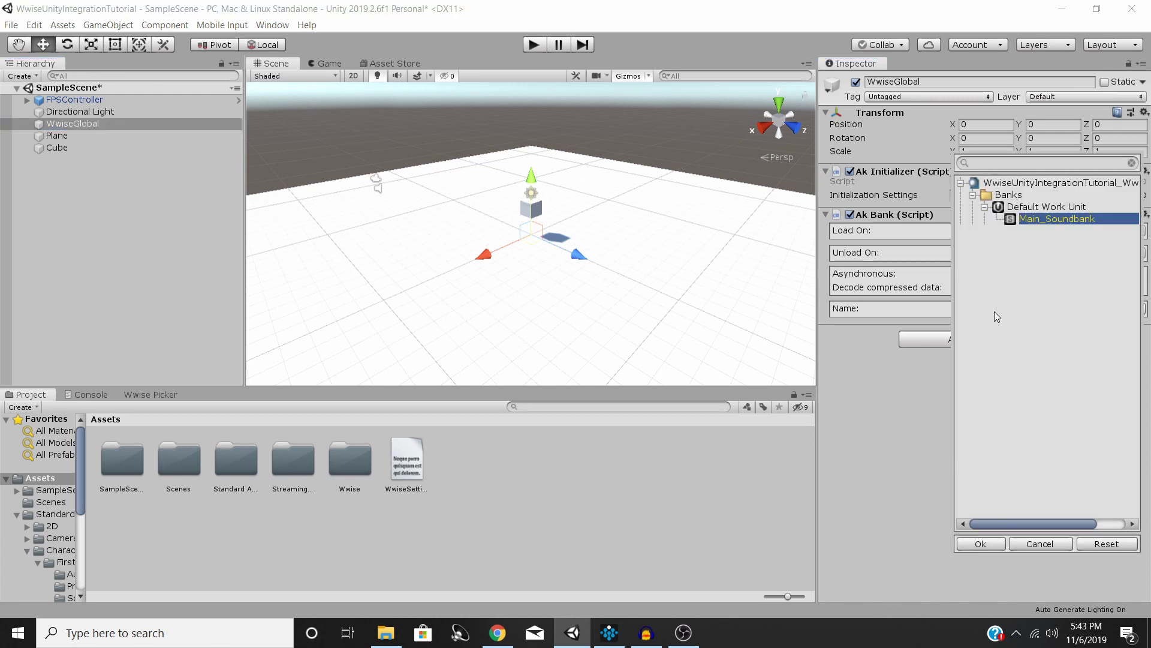
left_click(888, 484)
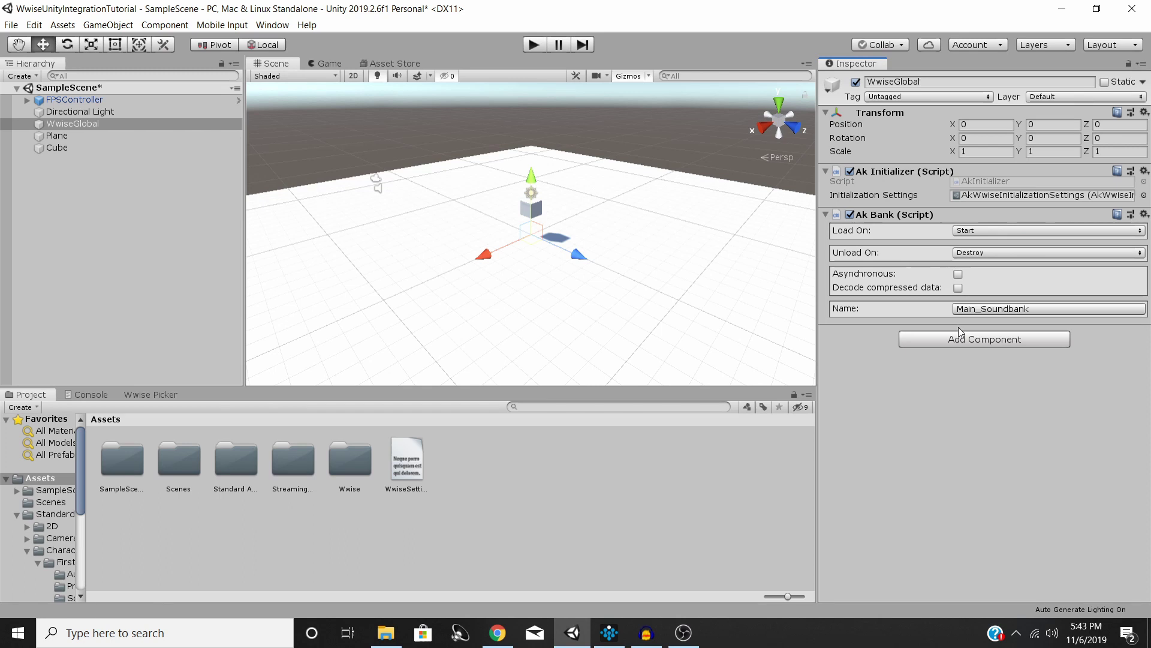
key("ctrl+s")
Start Play mode and walk toward, then back away from, the cube.
left_click(533, 44)
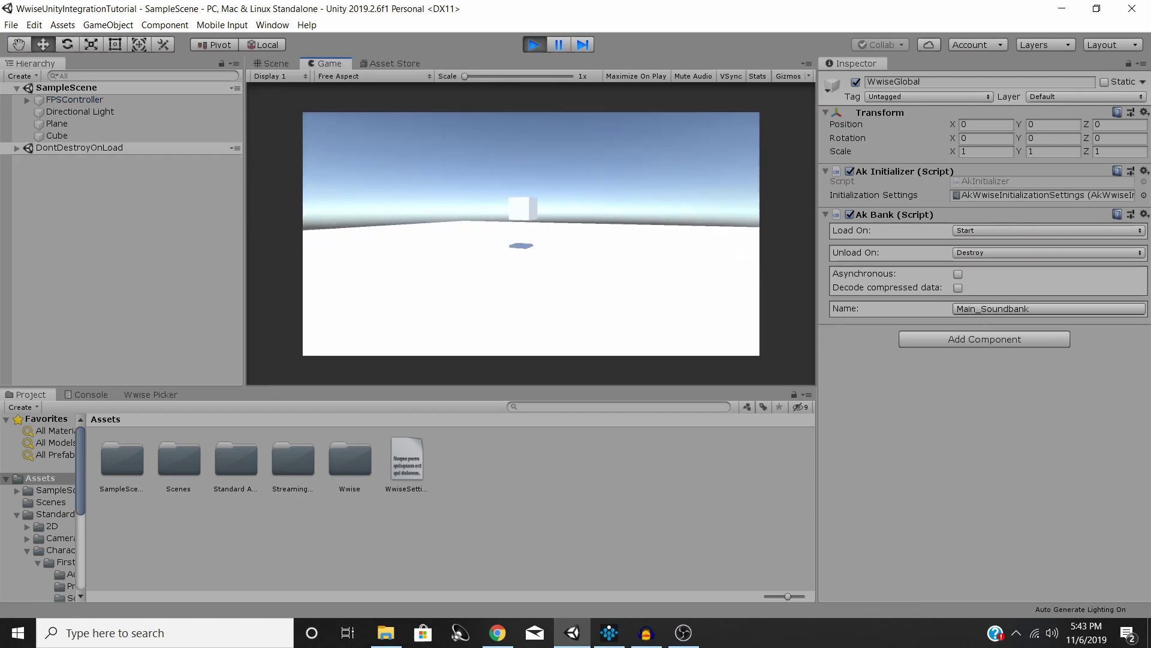
key("w")
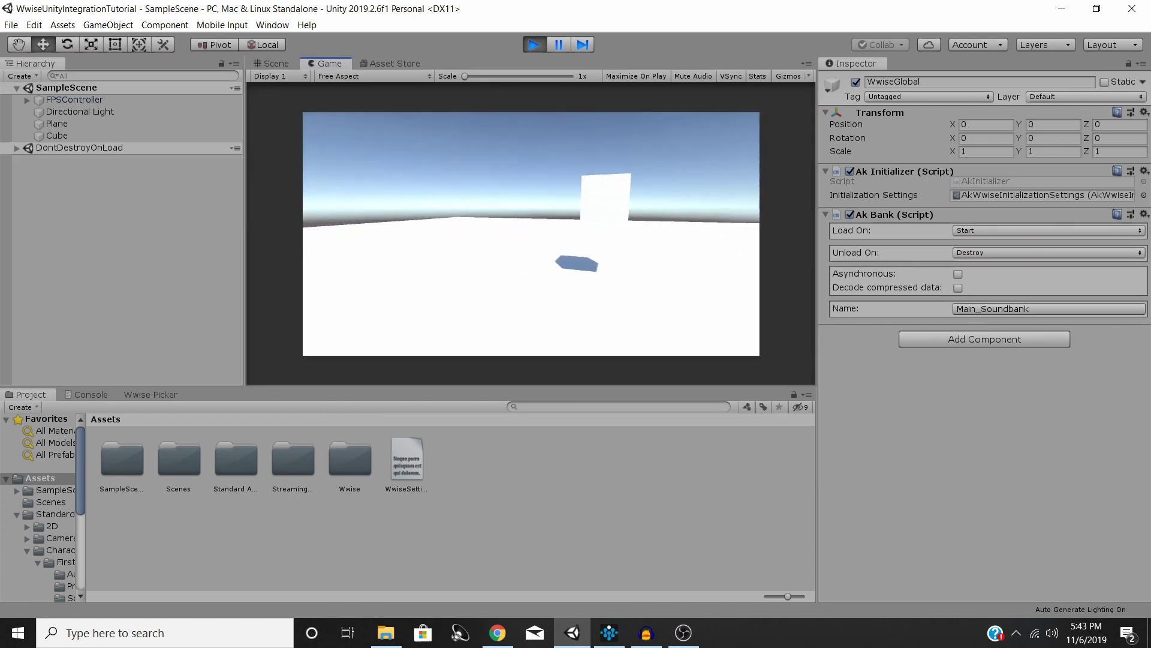
key("a")
key("s")
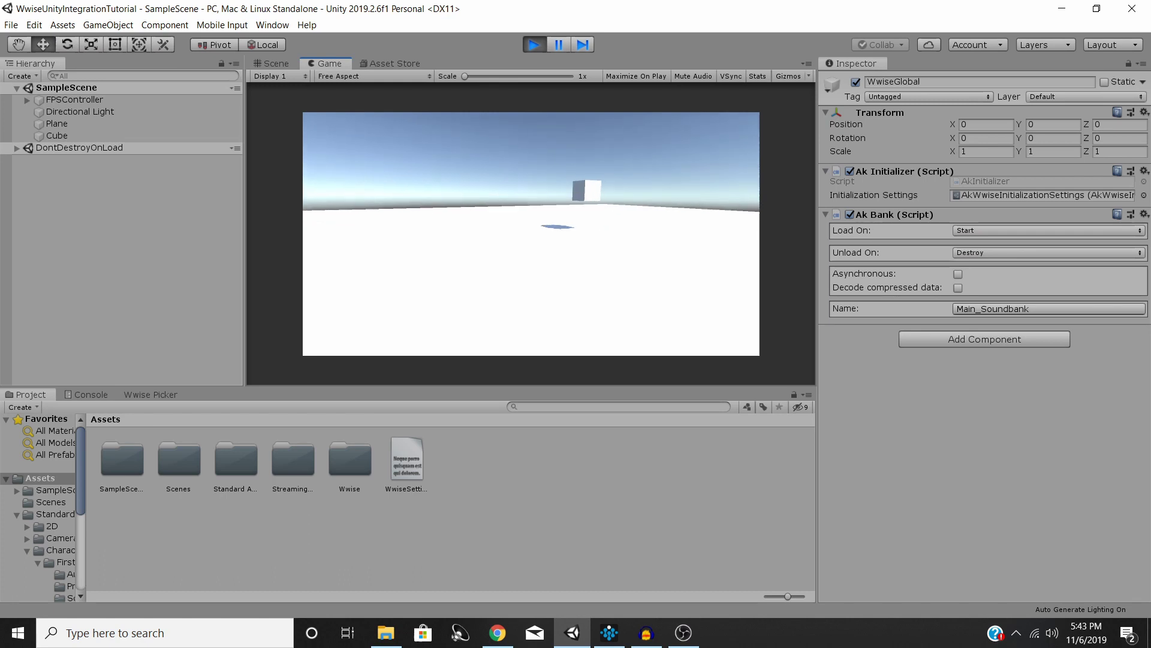
key("w")
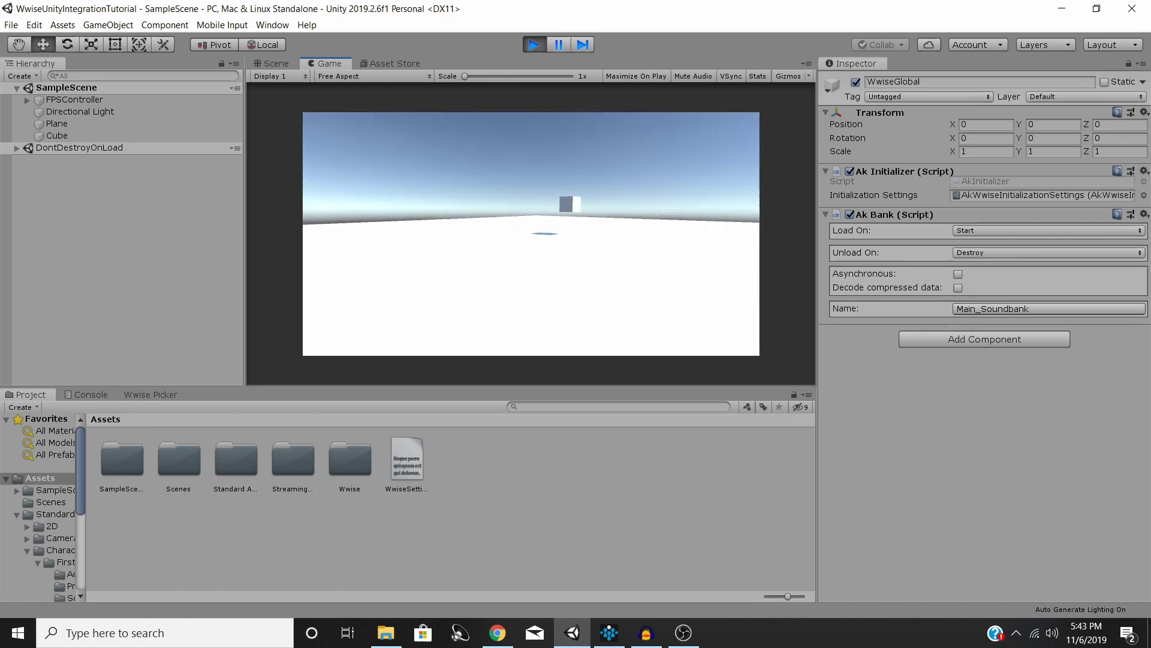
key("s")
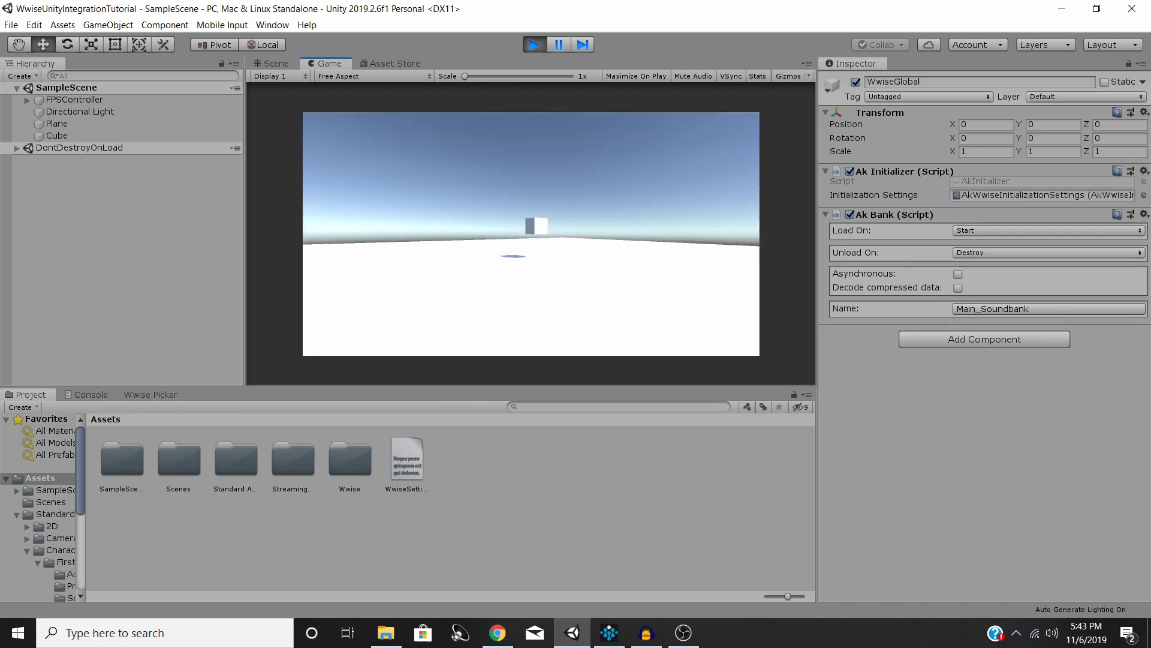
Approach the cube again, then back away and release control of the game.
key("w")
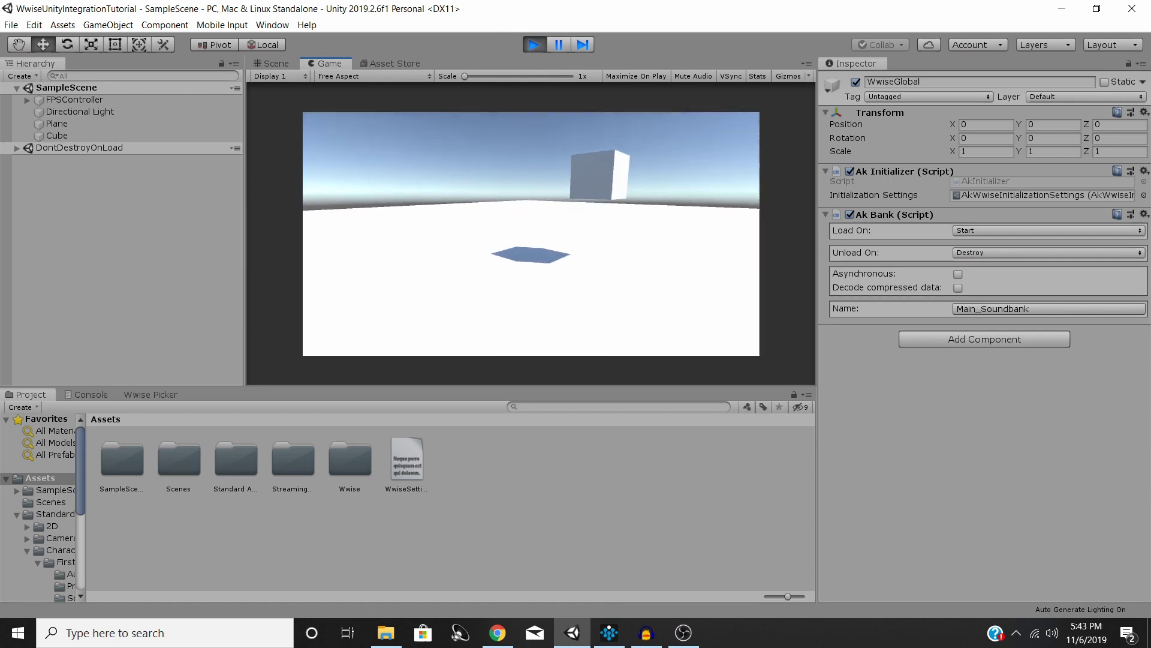
key("w")
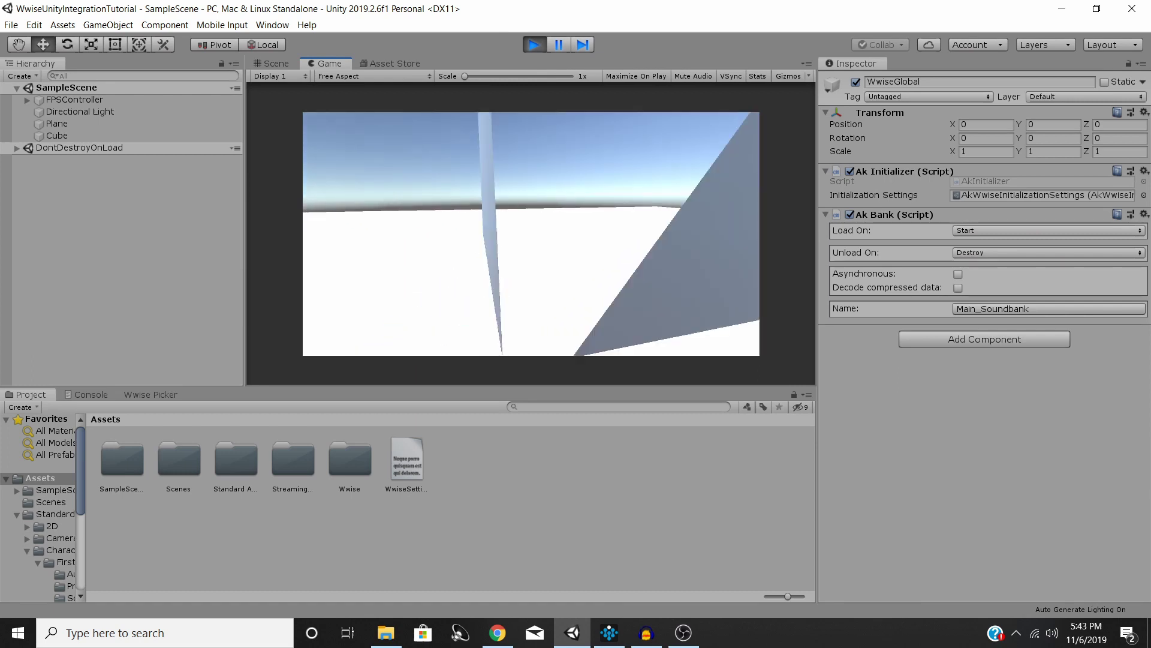
key("w")
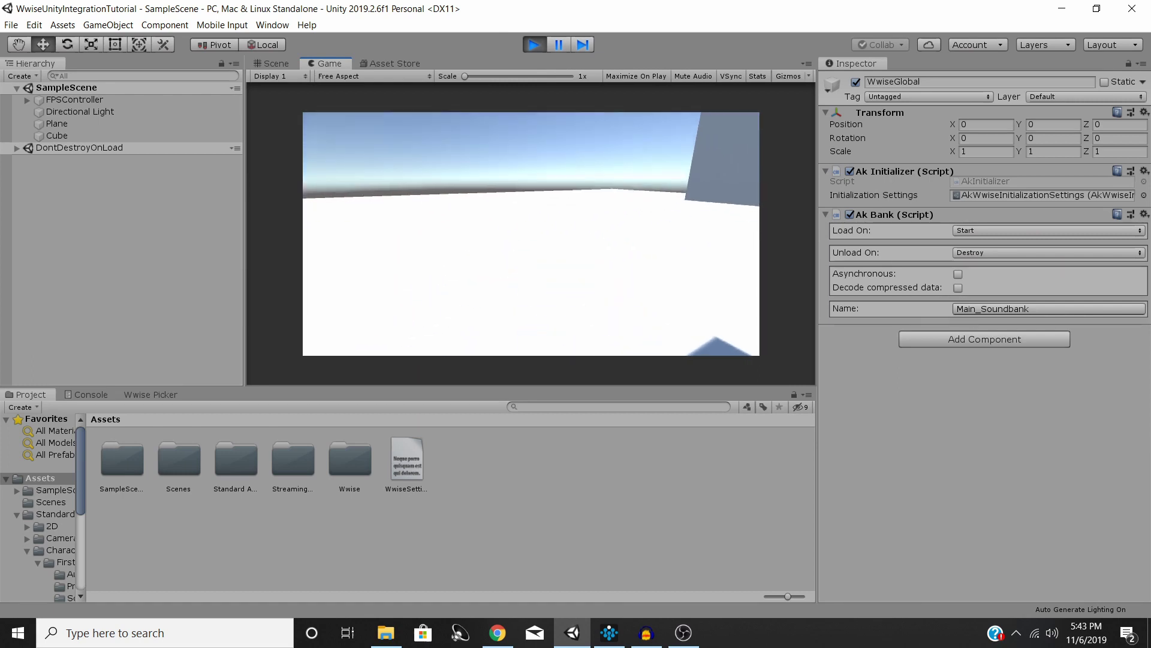
key("w")
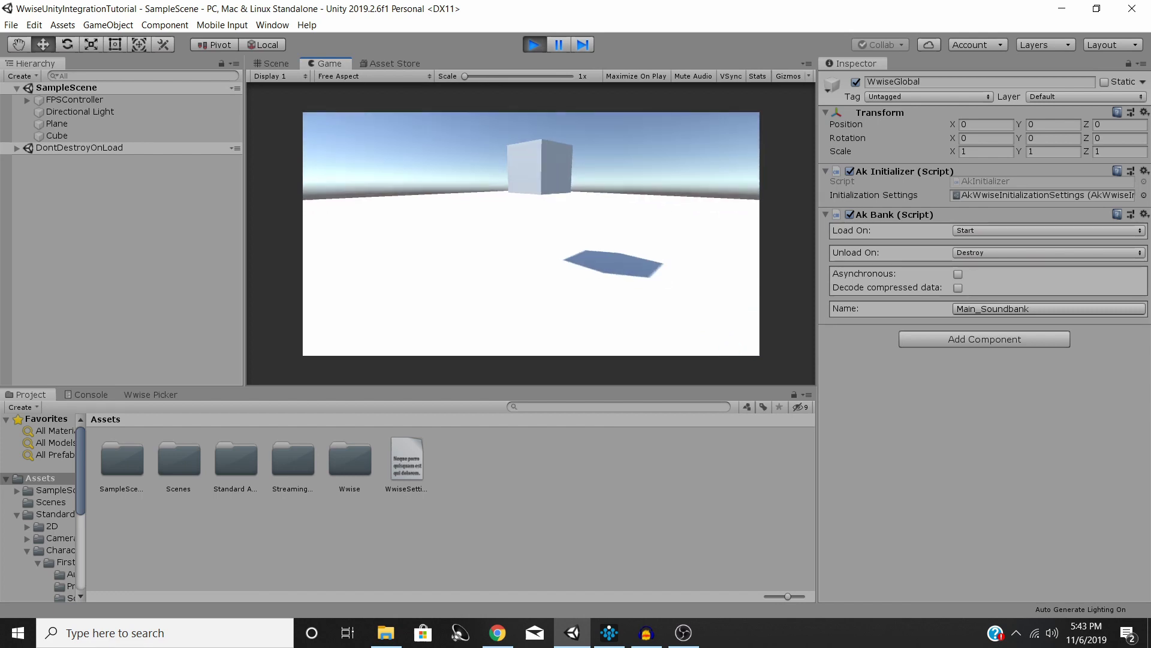
key("w")
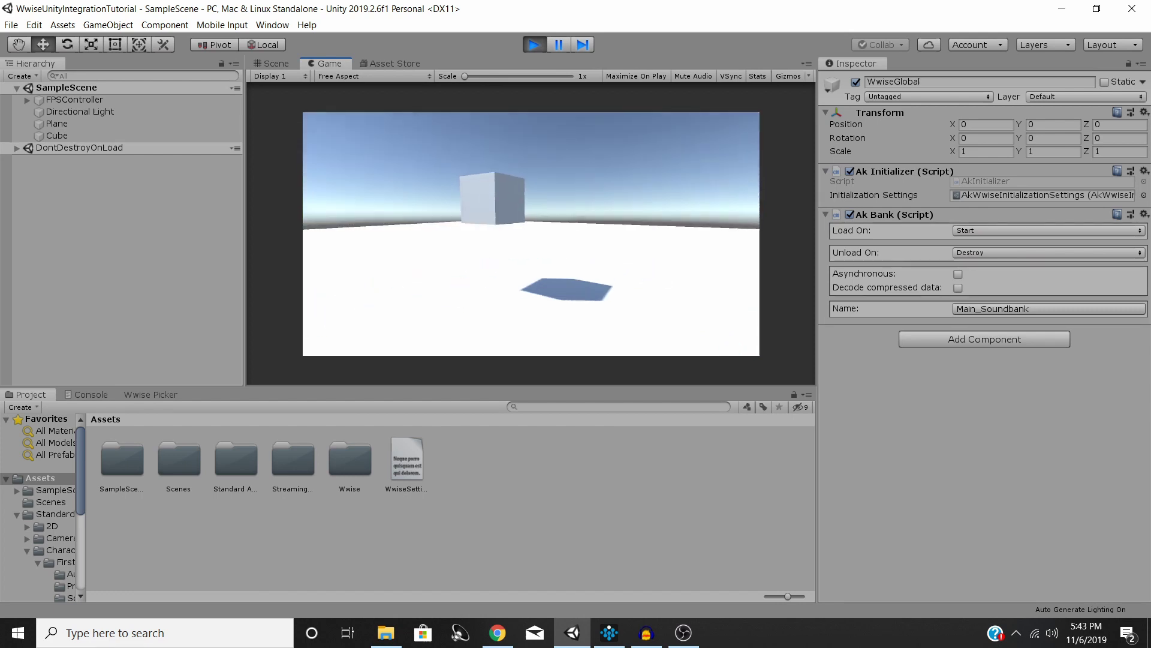
key("w")
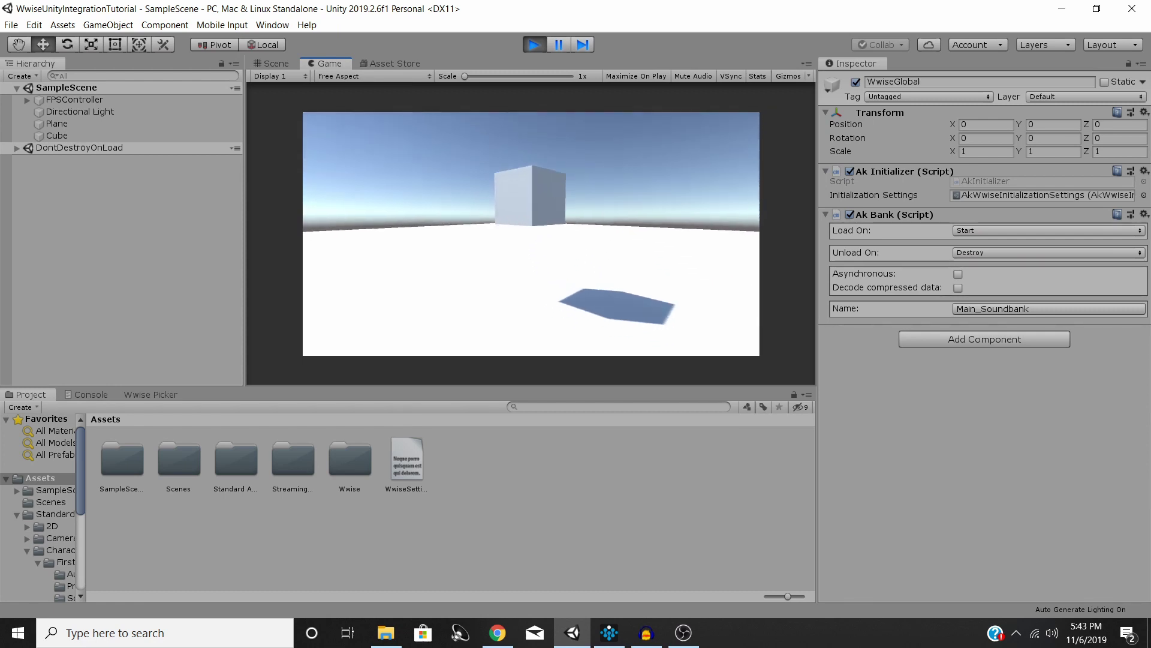
key("w")
key("s")
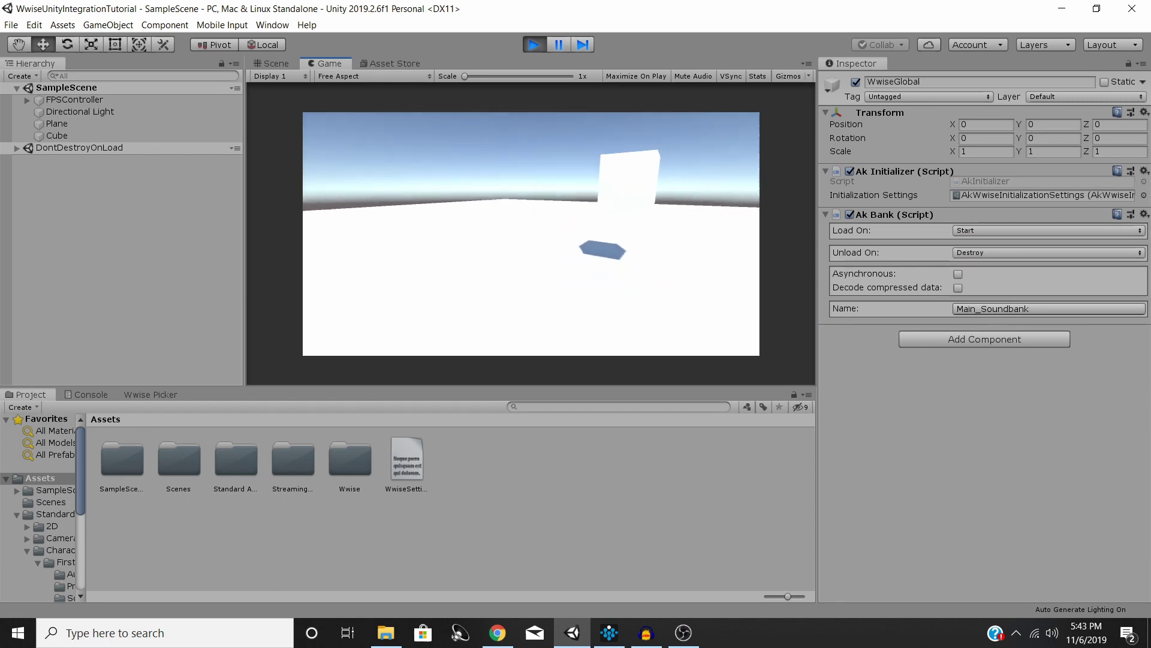
key("Escape")
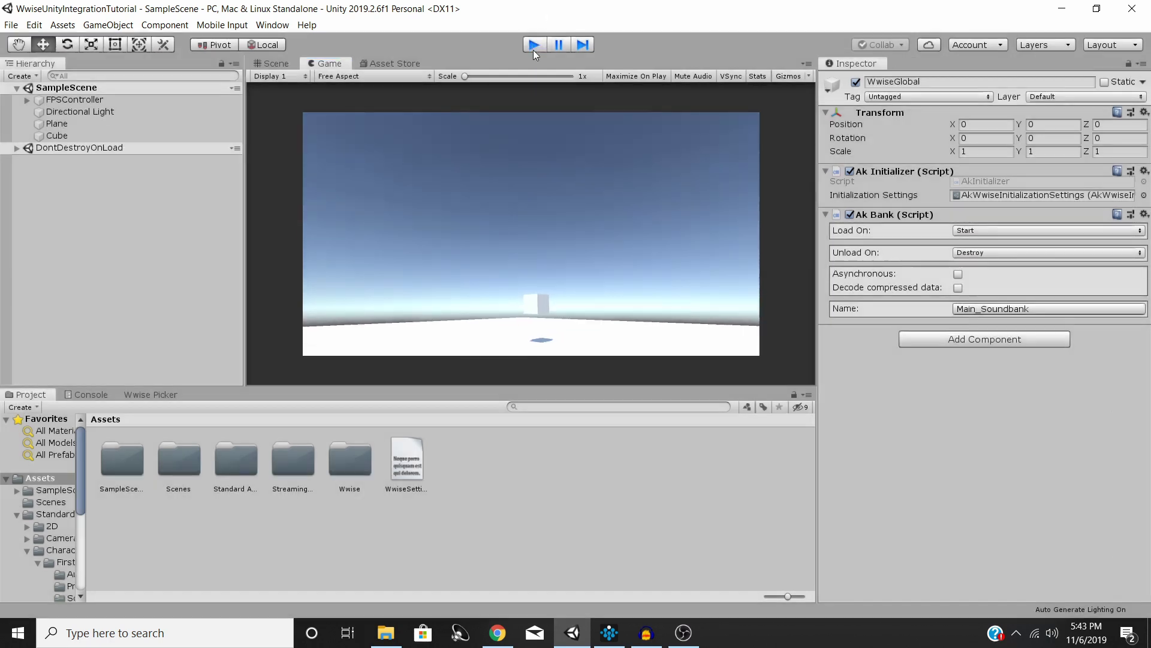
Exit Unity's Play mode and bring the Wwise project back to the front.
left_click(533, 45)
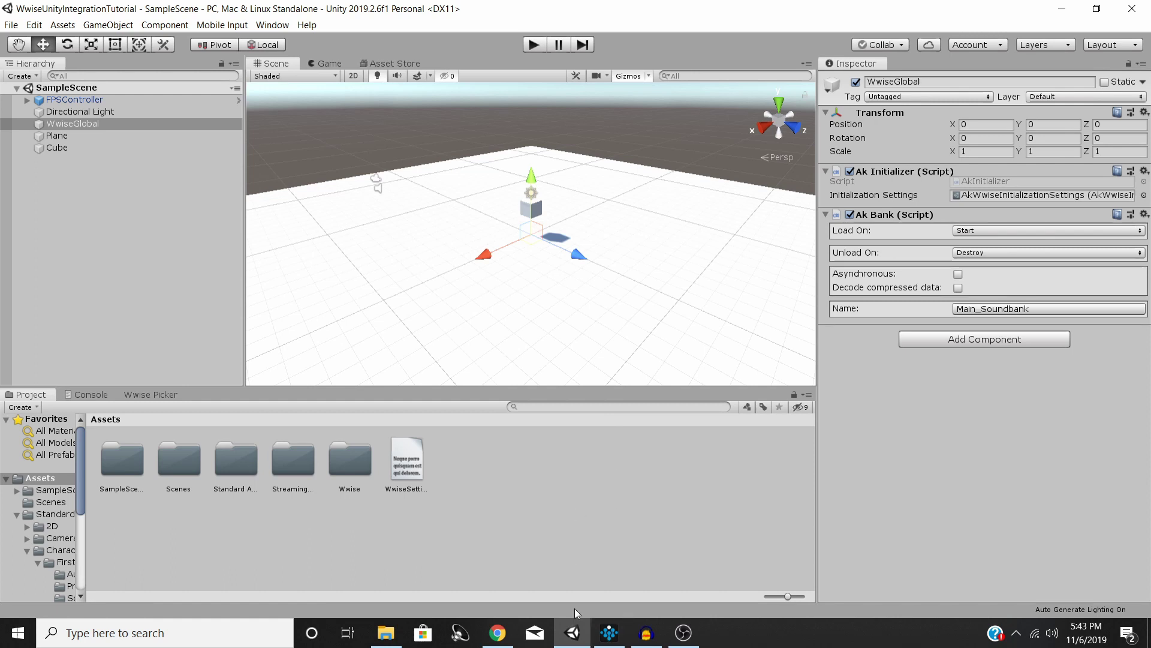
left_click(608, 633)
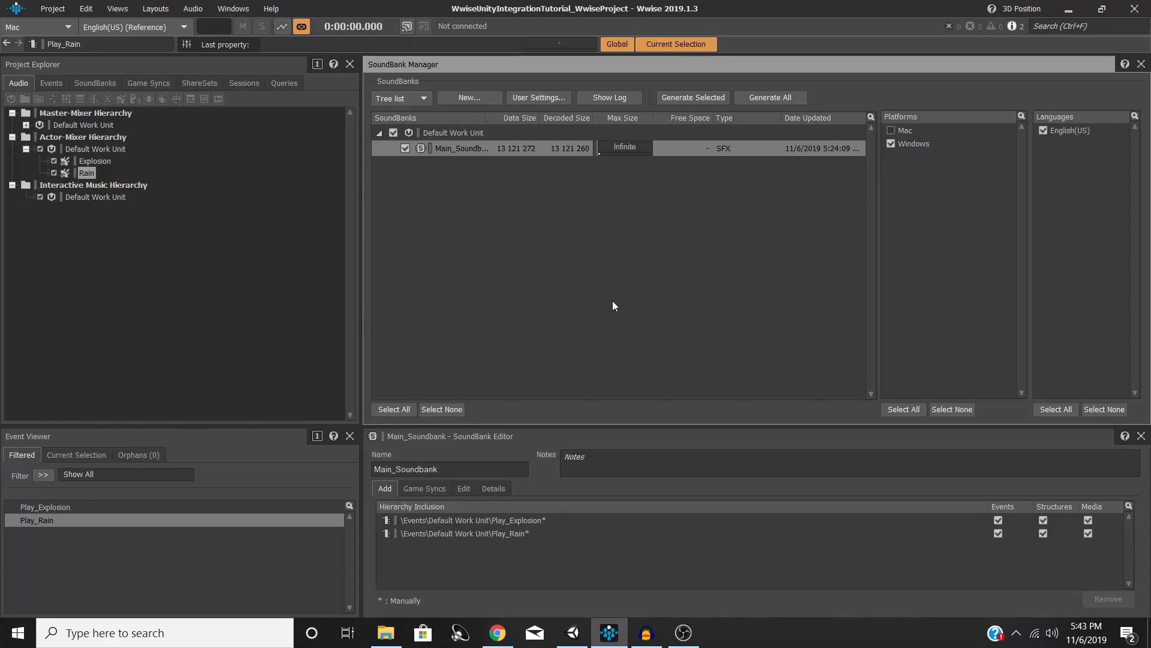